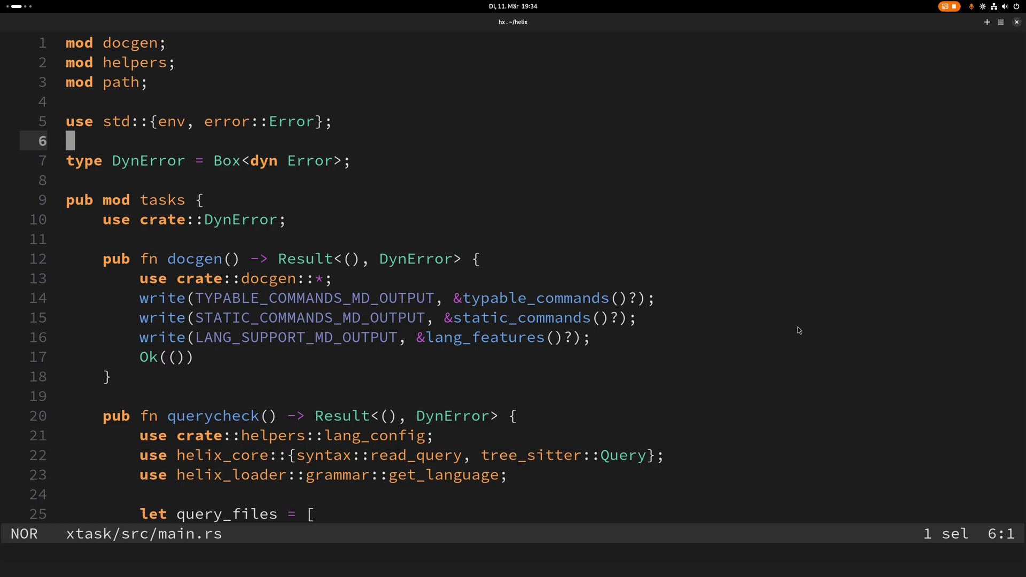
text(:hsp)
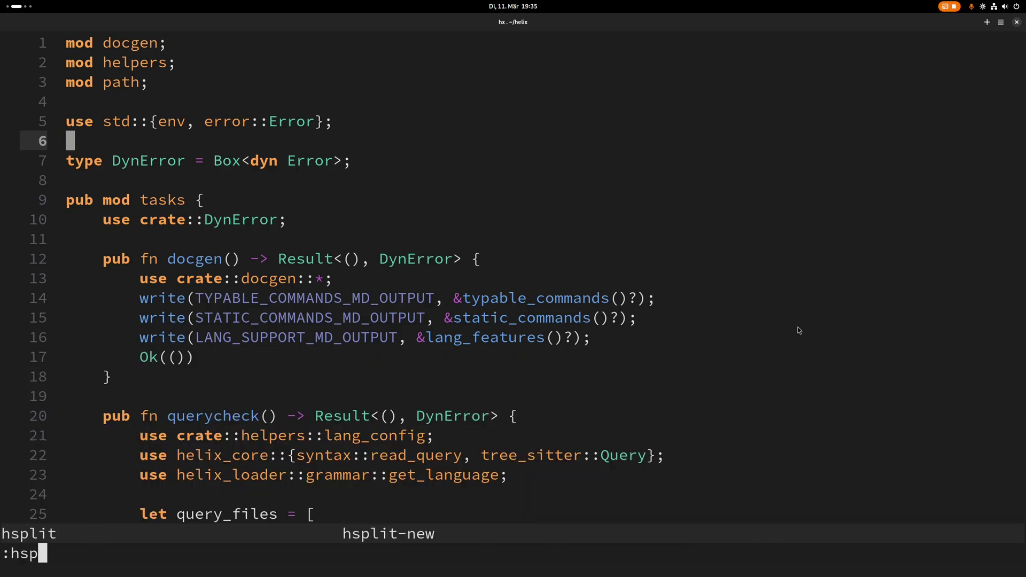
text(lit)
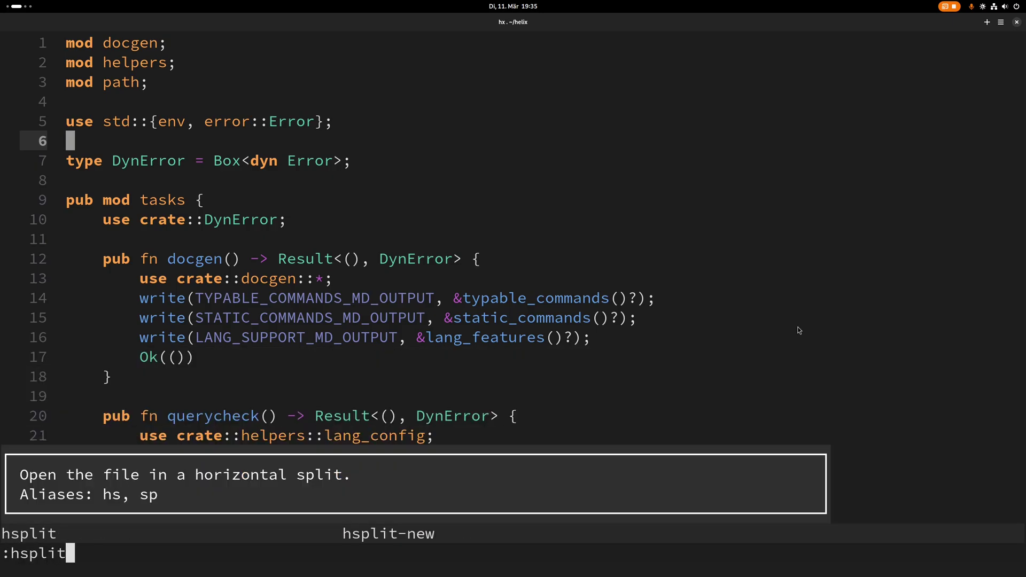
Step: Shorten :hsplit to :sp and cancel it, then shorten :vsplit to :vs
key(BackSpace)
key(BackSpace)
key(BackSpace)
key(BackSpace)
key(BackSpace)
text(sp)
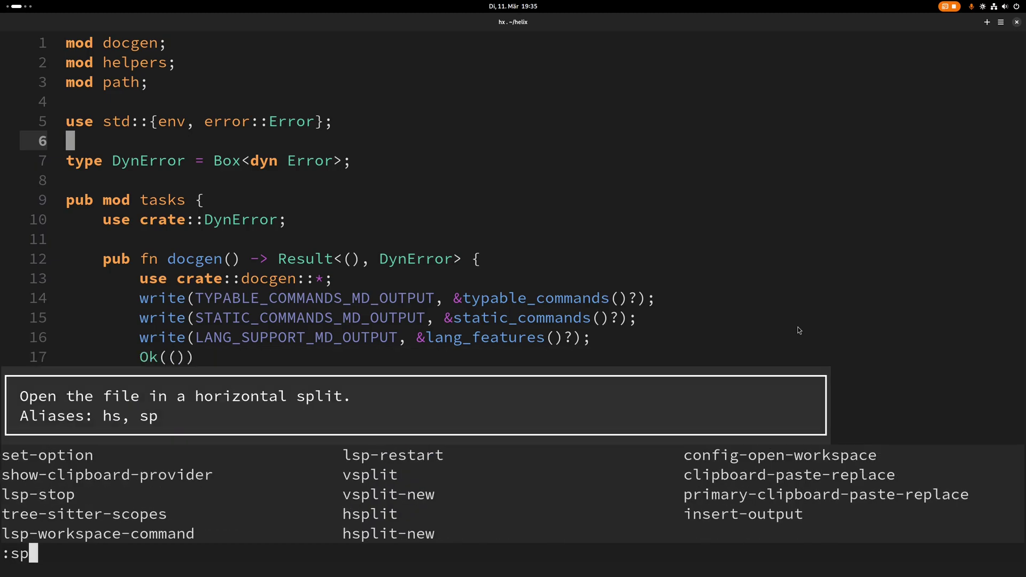
key(Escape)
text(:bc)
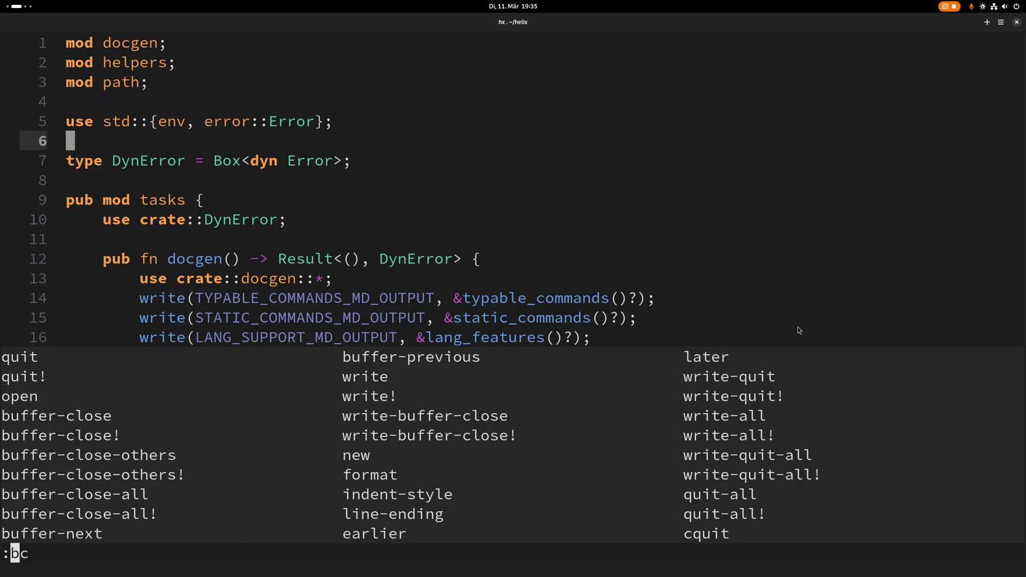
text(vsplit)
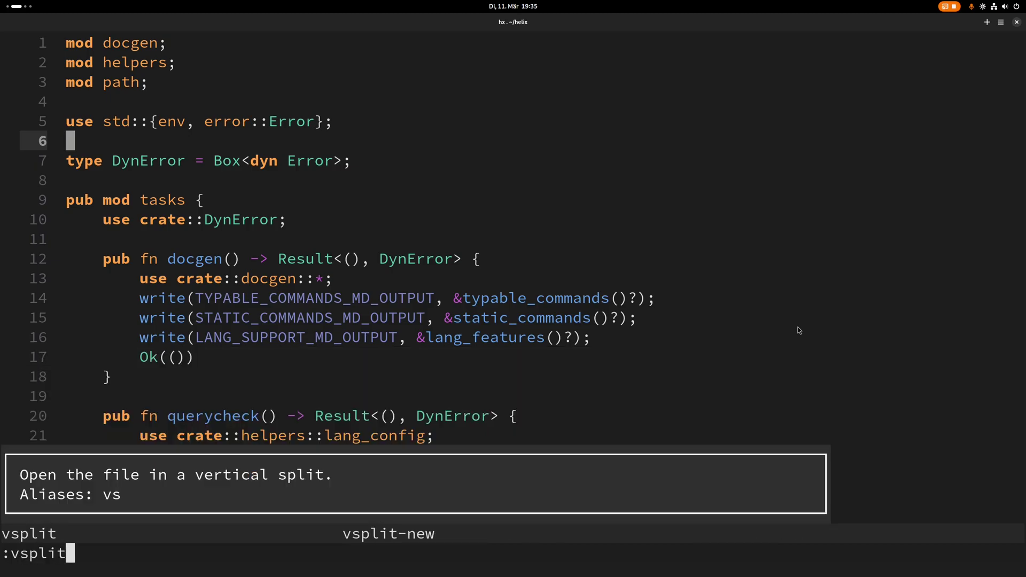
key(BackSpace)
key(BackSpace)
key(BackSpace)
key(BackSpace)
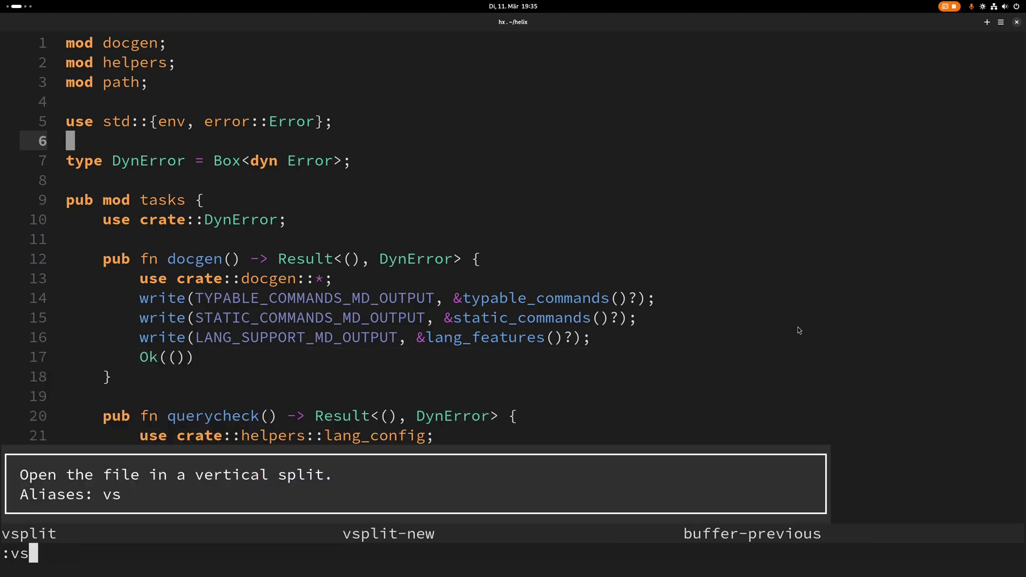
key(Return)
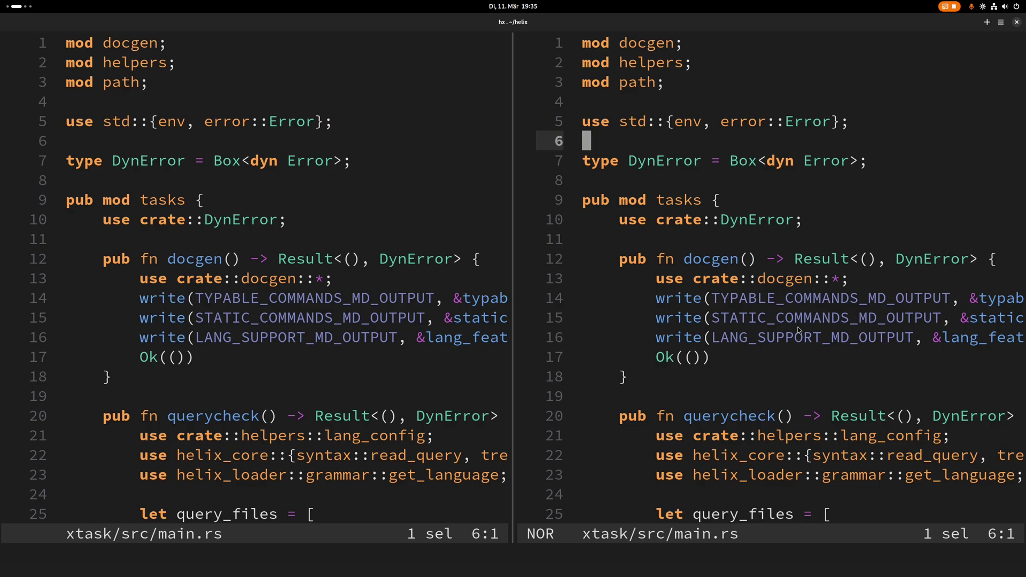
key(j)
key(j)
key(j)
key(j)
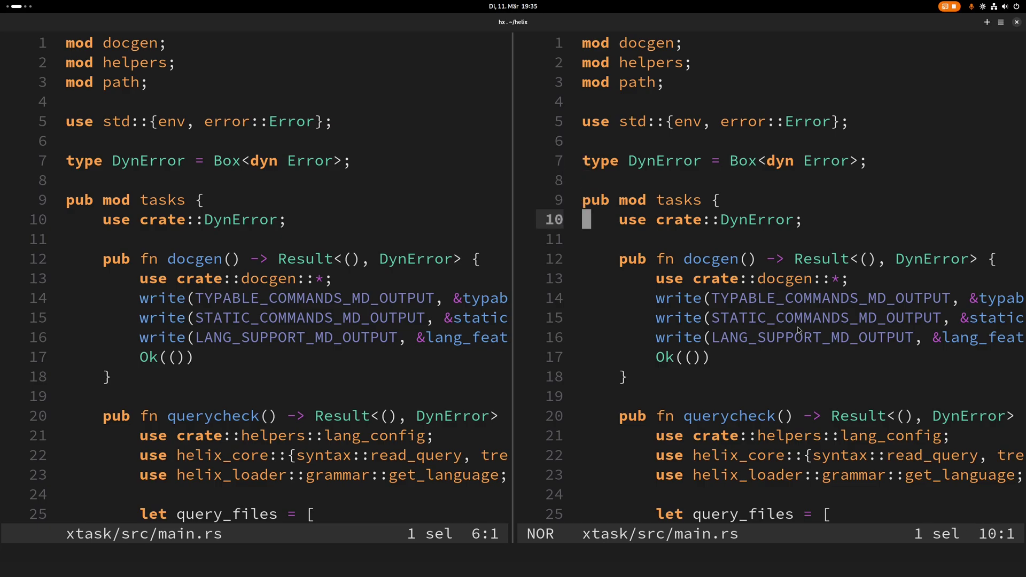
key(j)
key(j)
key(j)
key(k)
key(k)
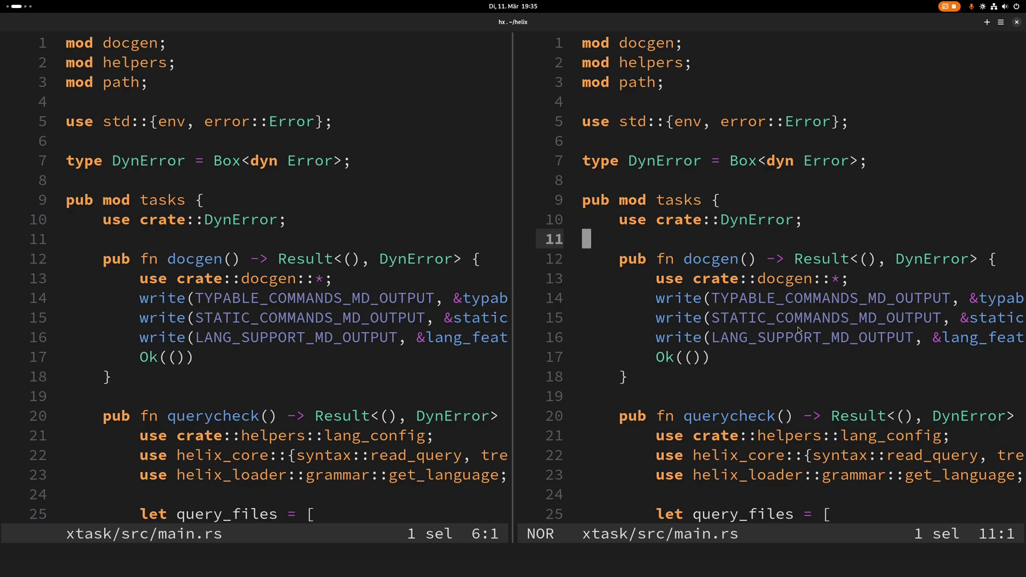
key(k)
key(k)
key(k)
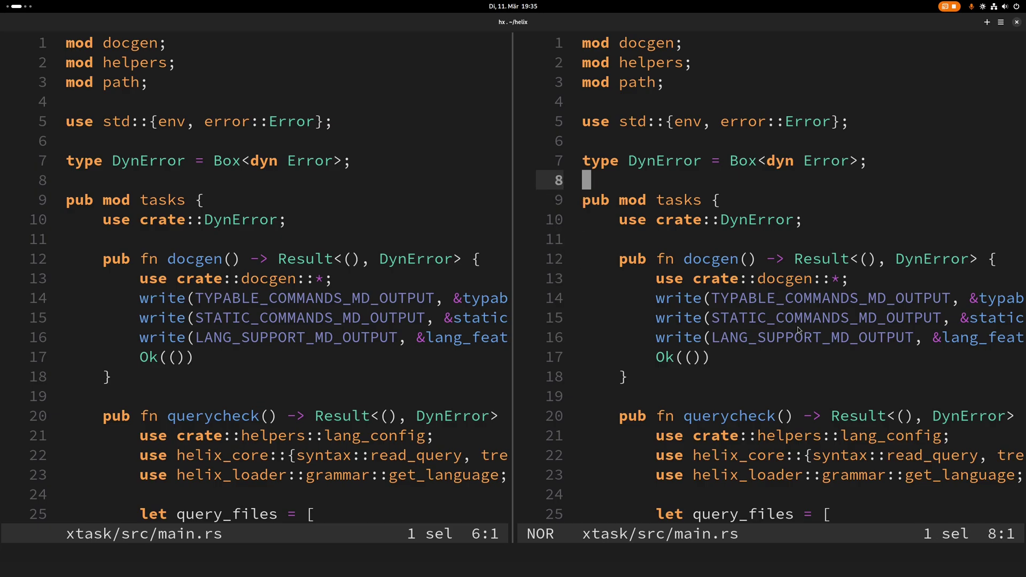
text(:q)
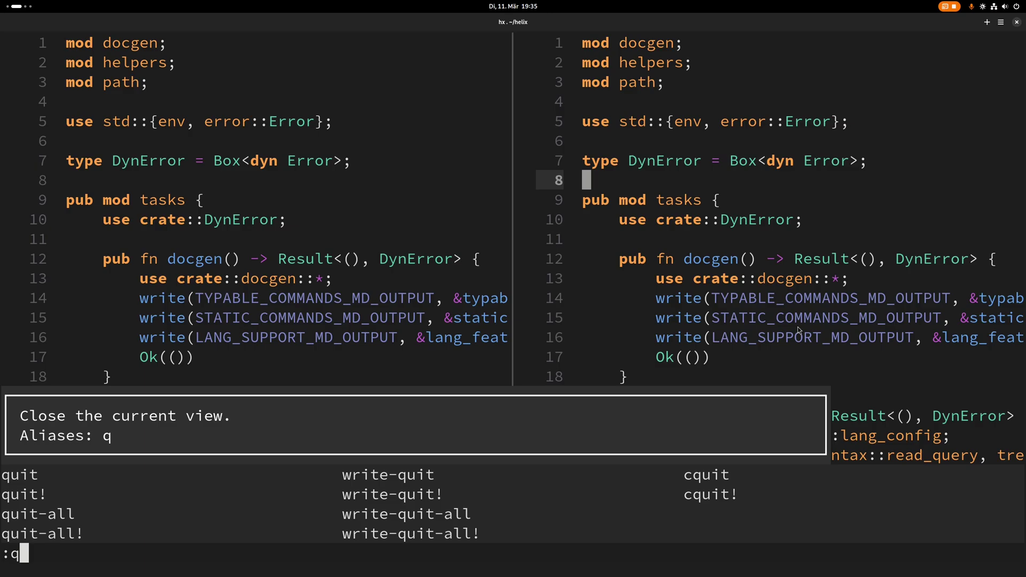
Step: Run :q to close the right-hand view of main.rs
key(Return)
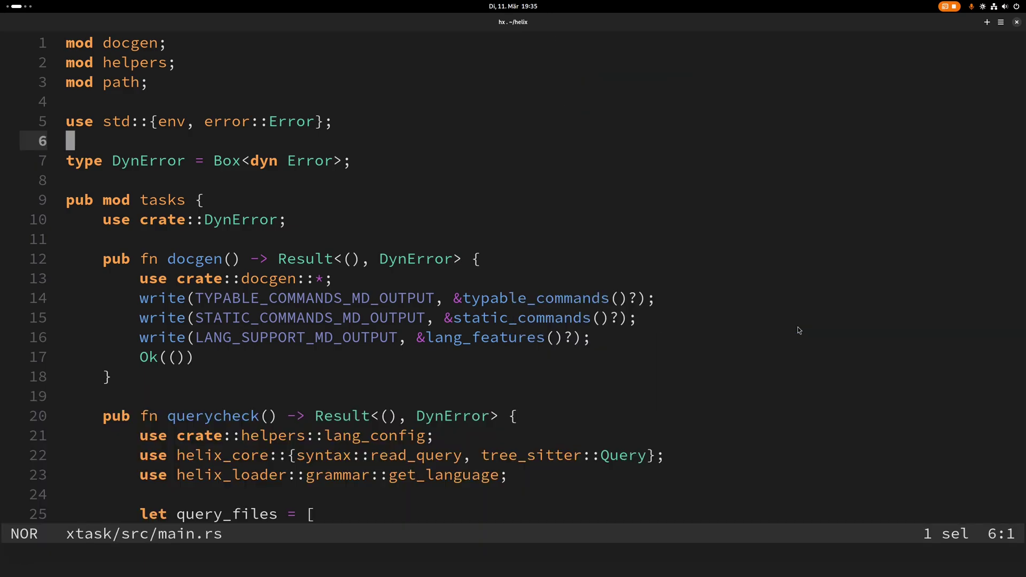
text(:)
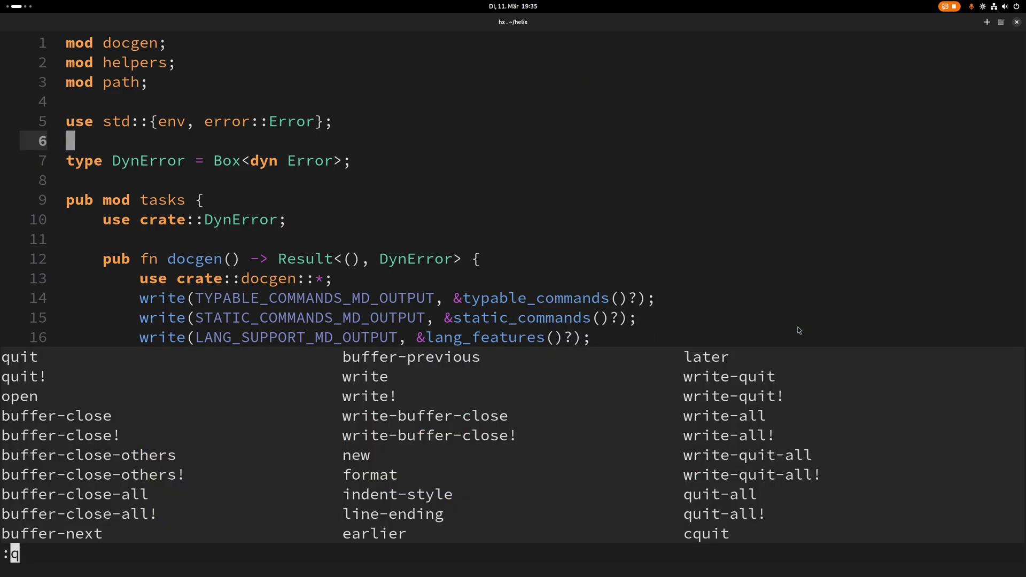
text(vs )
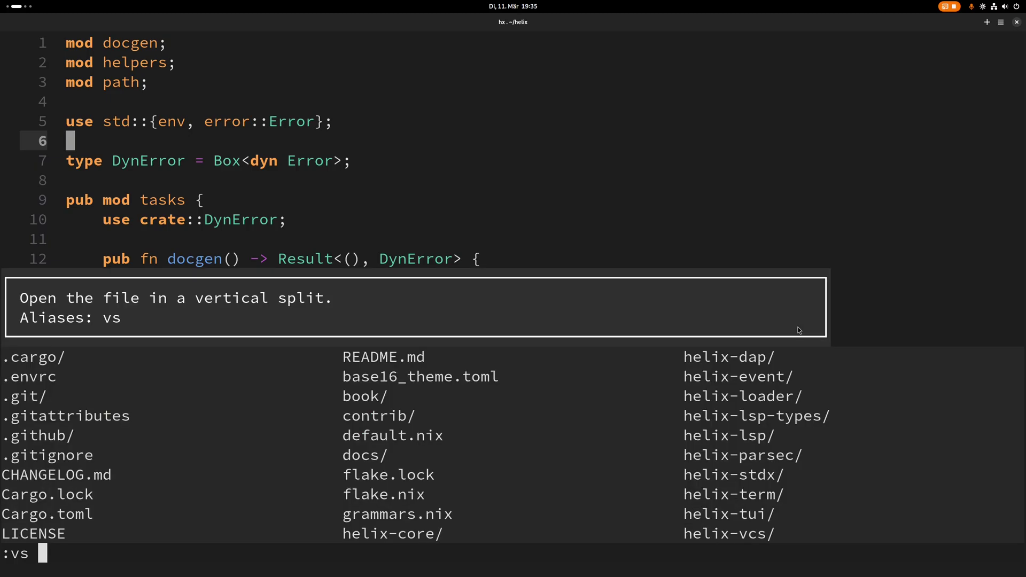
text(fla)
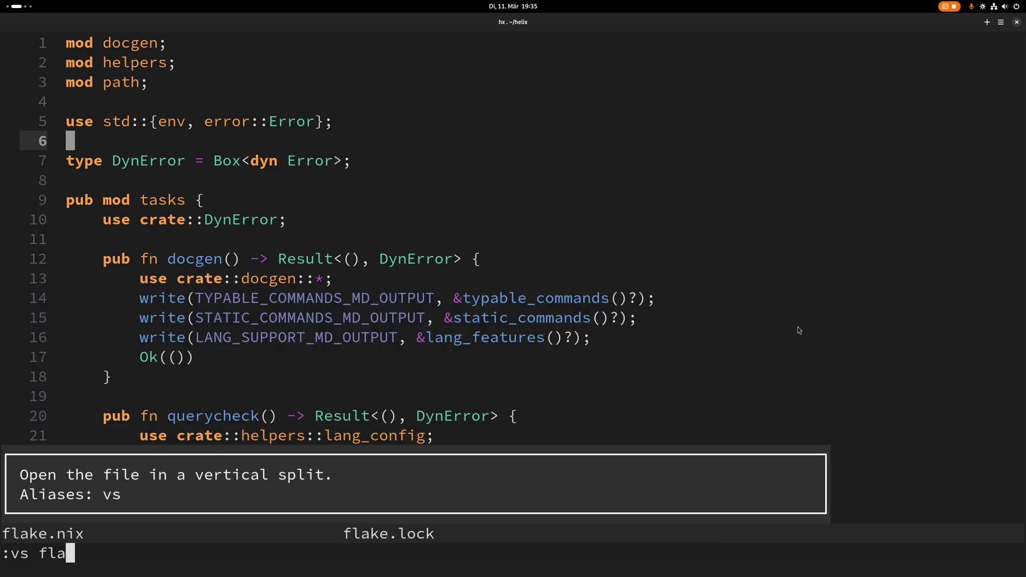
text(ke.nix)
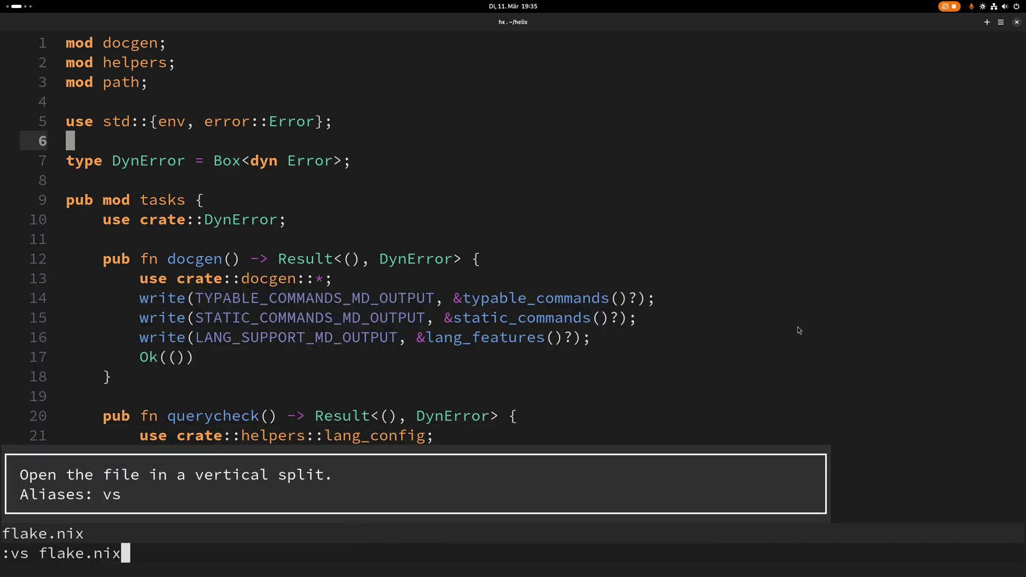
Step: Run :vs flake.nix to open it beside main.rs, then move to line 3
key(Return)
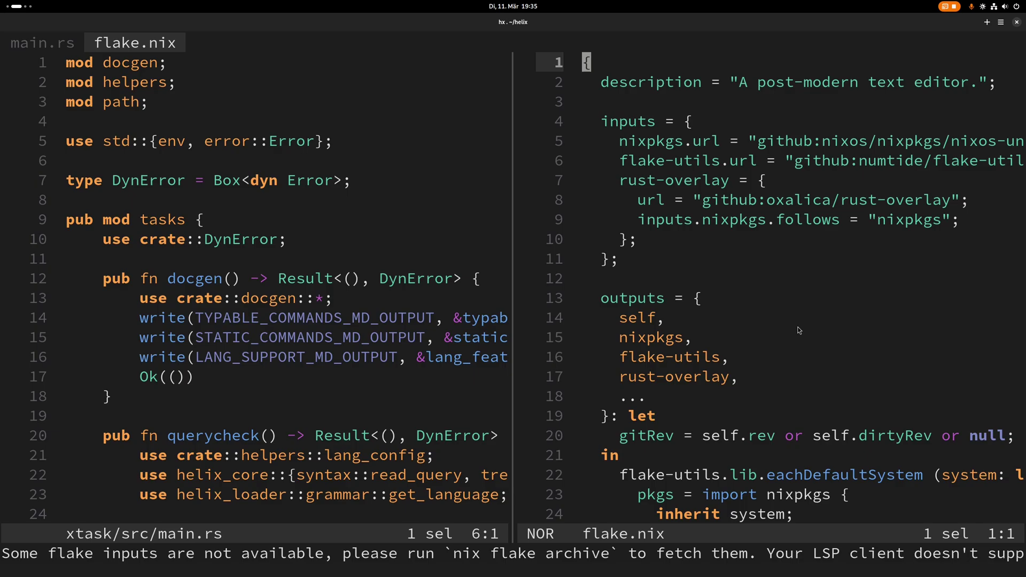
key(j)
key(j)
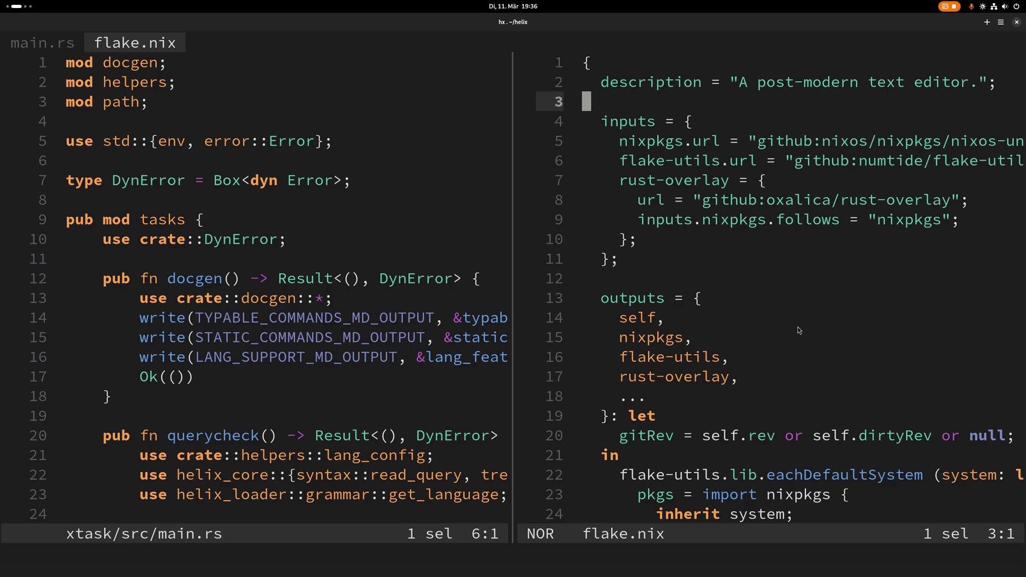
Step: Jump back to main.rs with ga and move down toward line 78
key(g)
key(a)
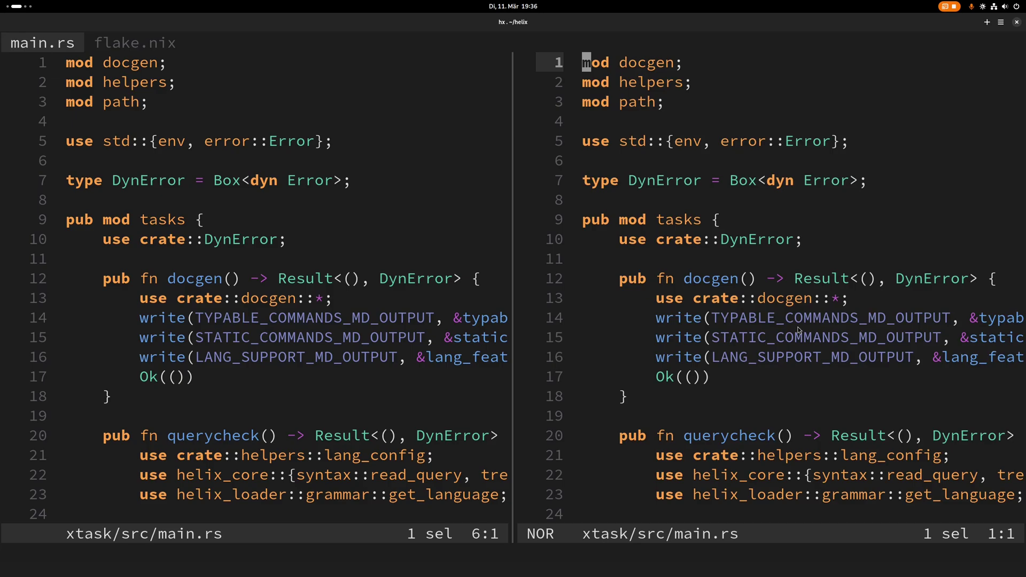
key(j)
key(j)
key(j)
key(j)
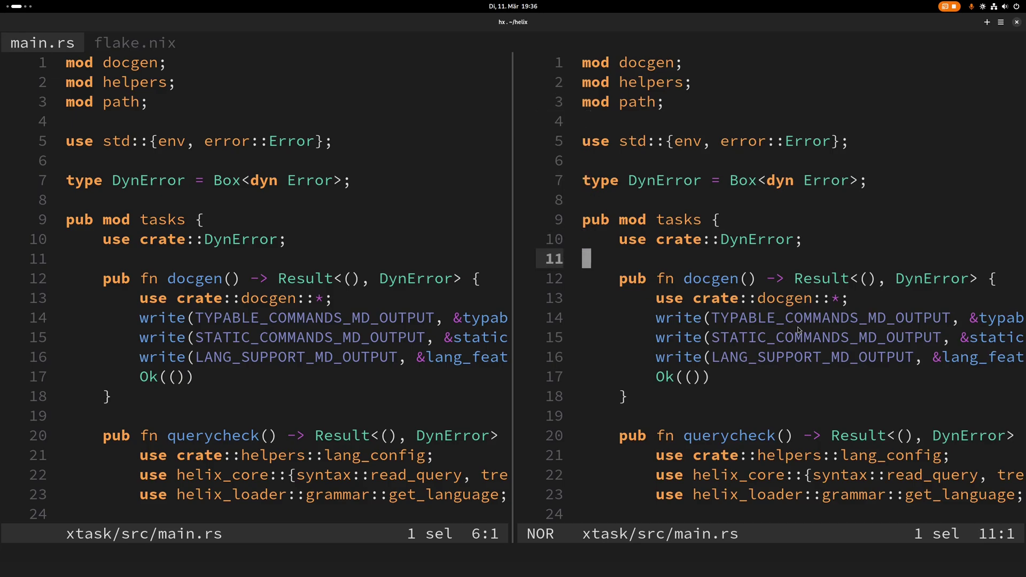
key(j)
key(j)
key(j)
key(j)
key(j)
key(j)
key(j)
key(j)
key(j)
key(j)
key(j)
key(j)
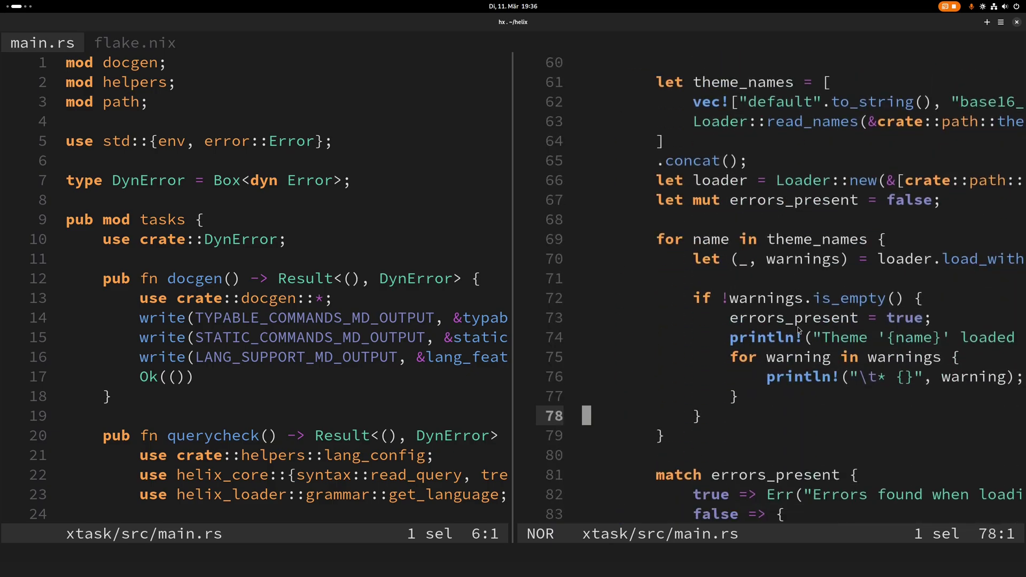
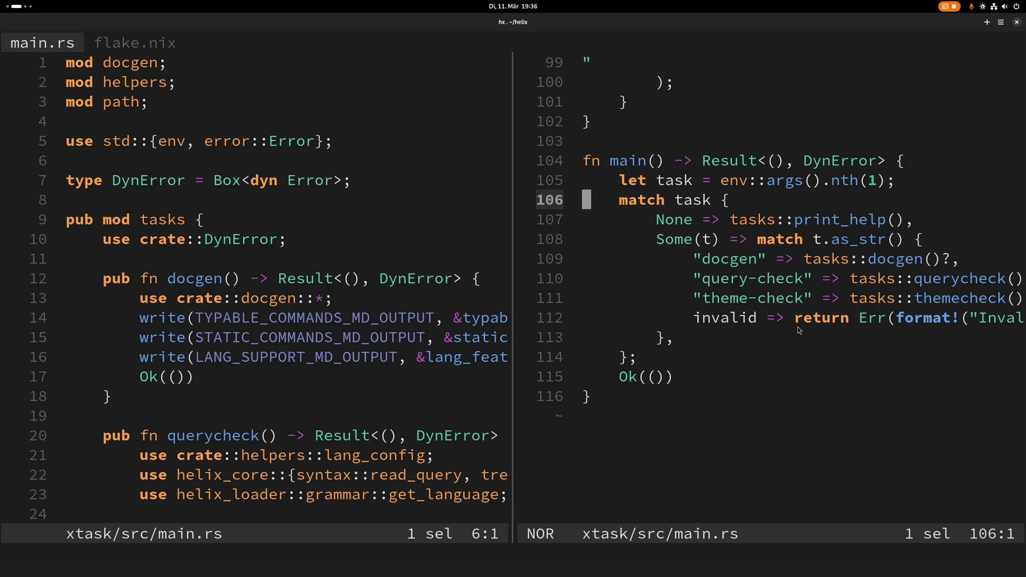
key(j)
key(j)
Step: Focus the left main.rs pane and browse from the top down to the mod path line
key(ctrl+w)
key(h)
key(g)
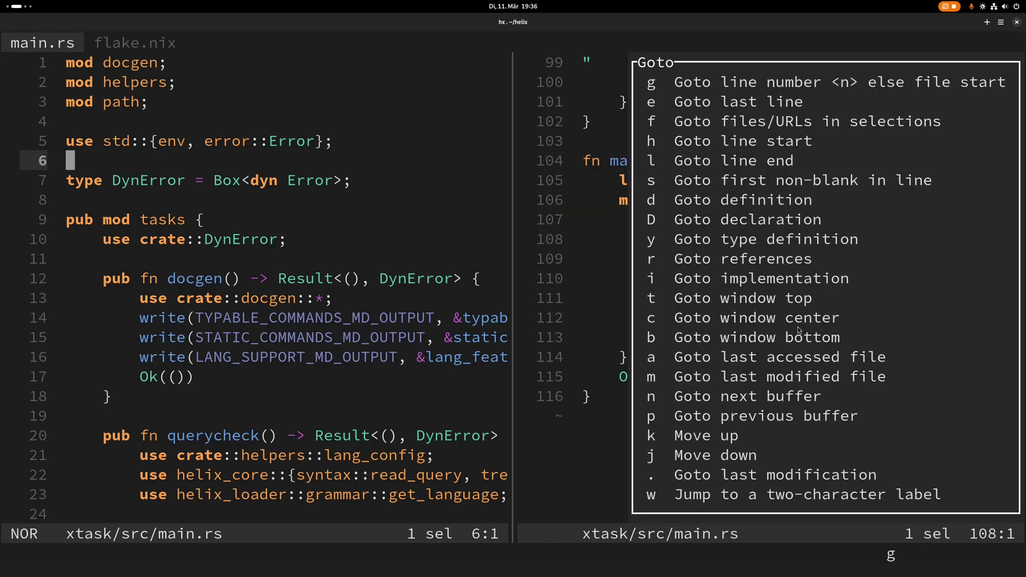
key(g)
key(w)
key(w)
key(j)
key(j)
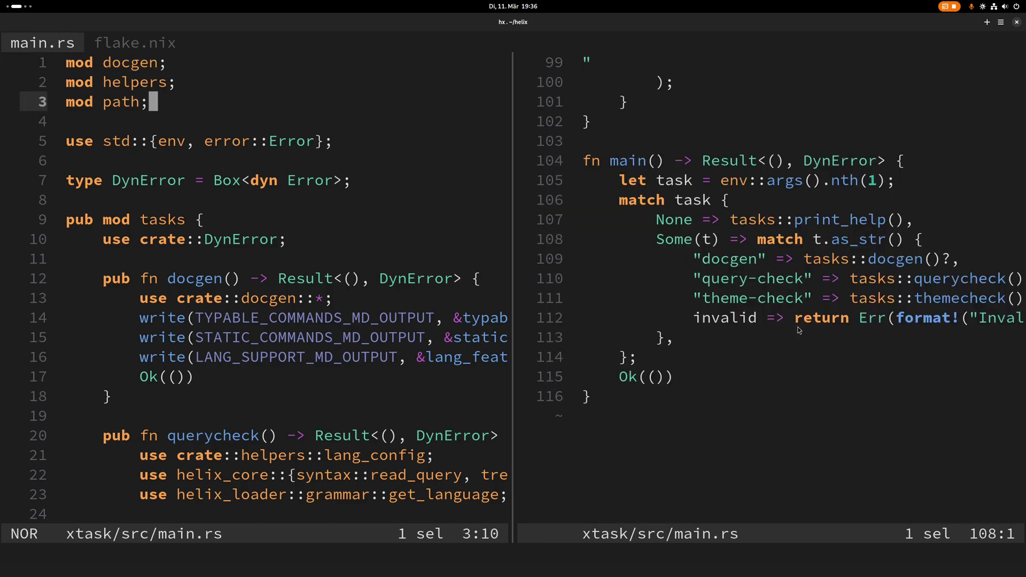
key(j)
key(k)
key(k)
key(k)
key(j)
key(j)
Step: Show flake.nix in the right pane, land on its outputs block, and bring up the command prompt
key(ctrl+w)
key(l)
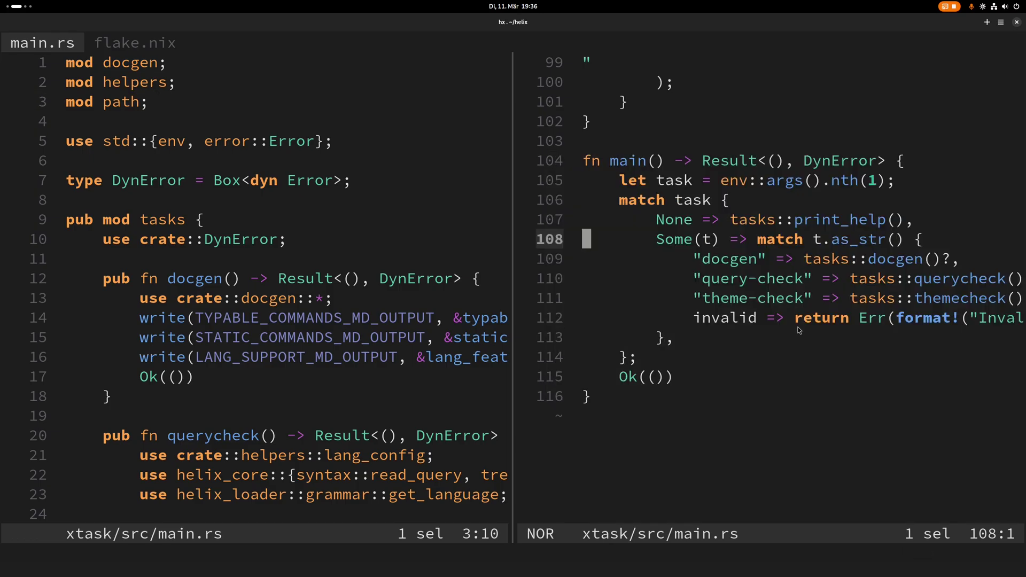
key(k)
key(k)
key(k)
key(g)
key(n)
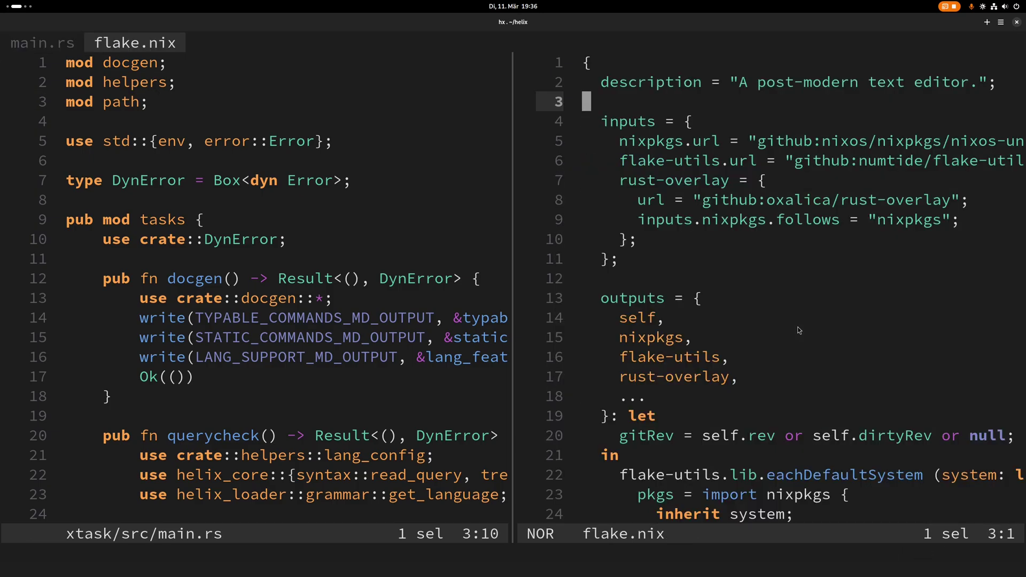
key(j)
key(j)
key(j)
key(j)
key(j)
key(j)
key(j)
key(j)
key(j)
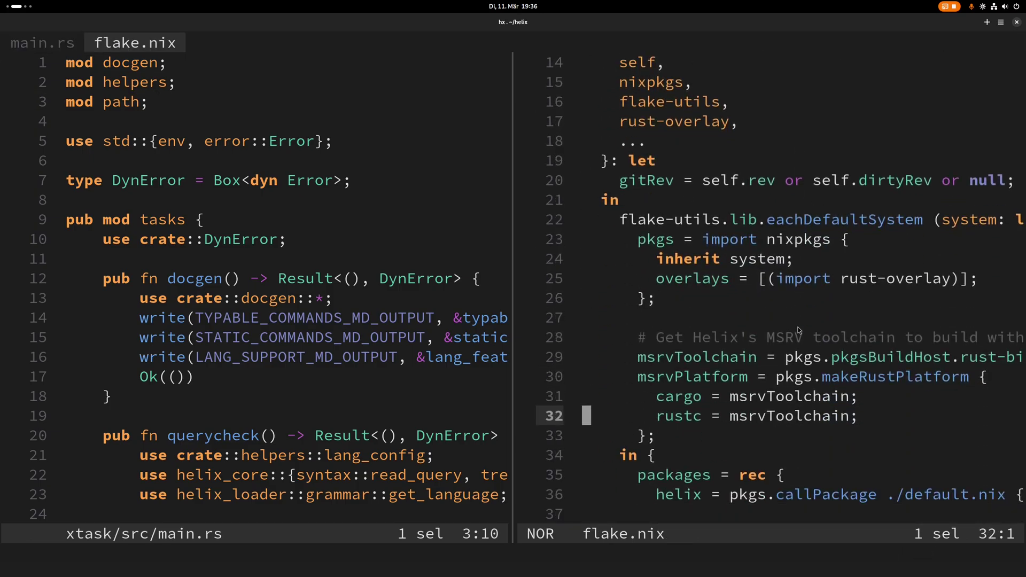
key(k)
key(k)
key(k)
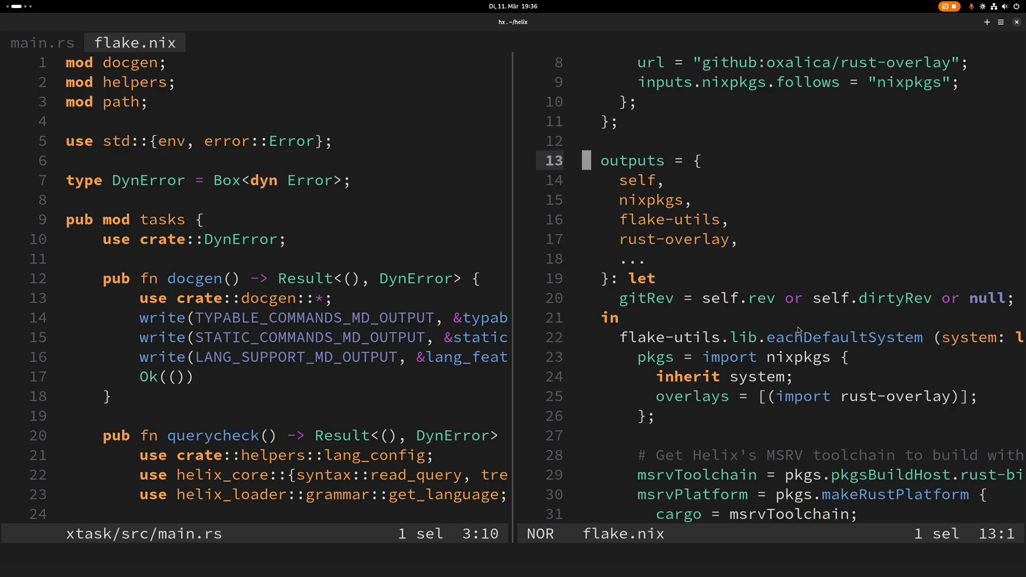
key(colon)
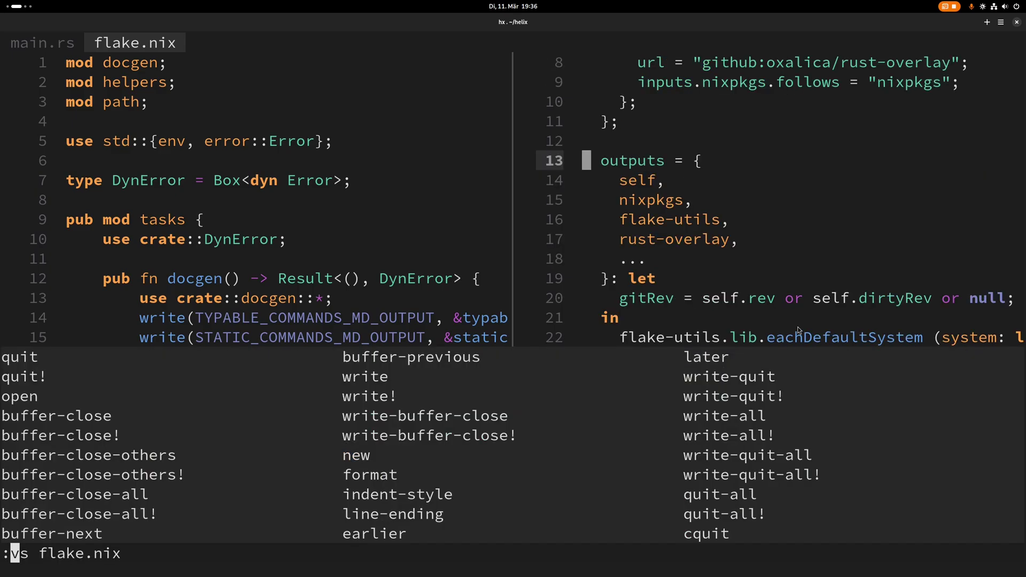
text(sp)
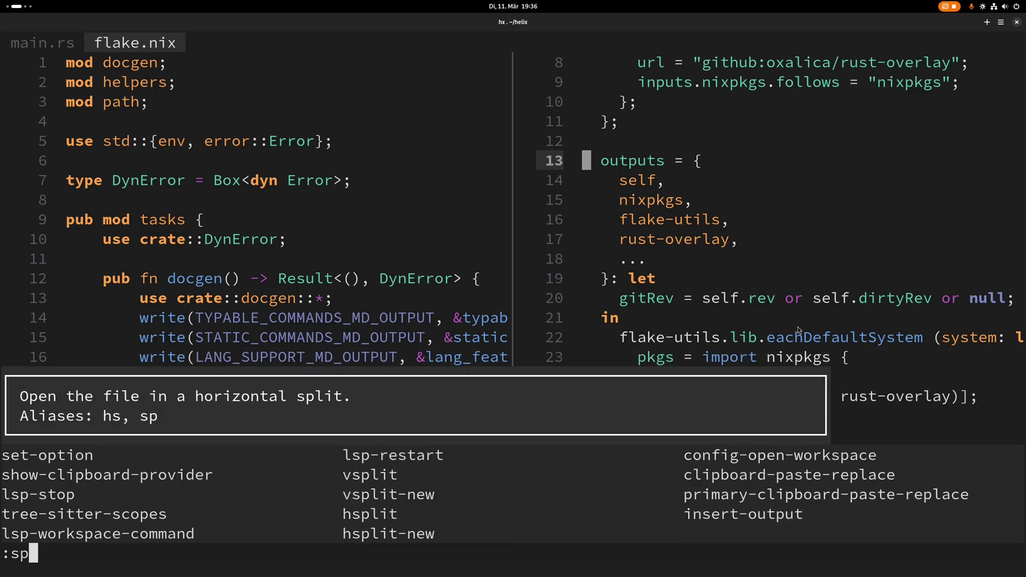
Step: Split the right flake.nix pane horizontally with :sp, then move to line 14 in the lower view
key(Return)
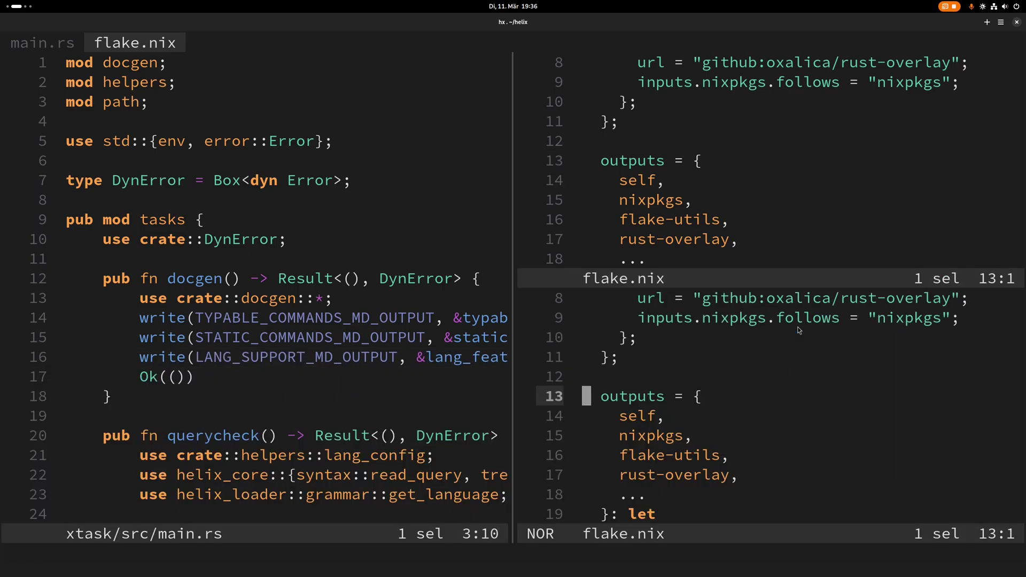
key(k)
key(k)
key(j)
key(j)
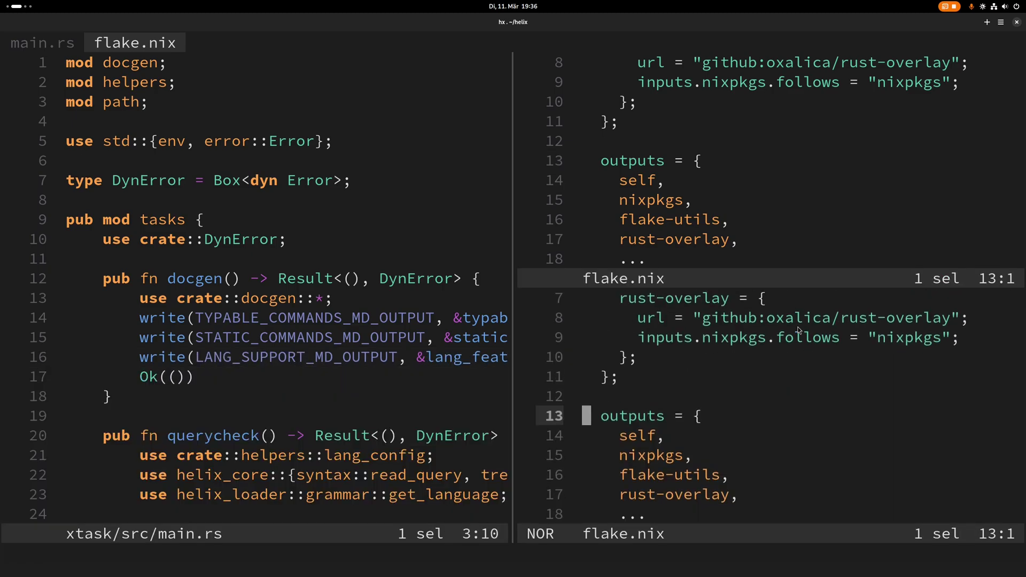
key(j)
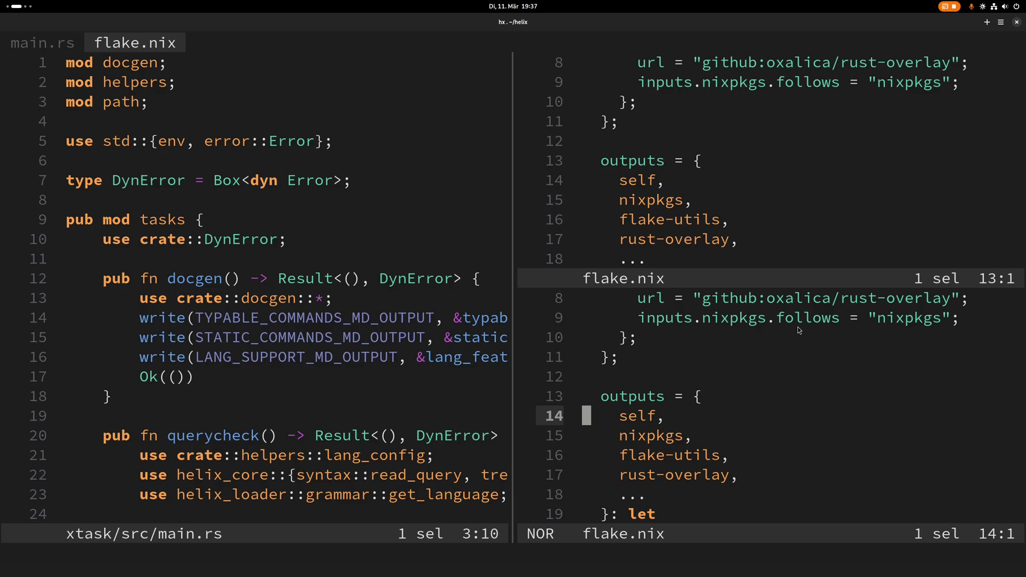
Step: Display the Ctrl-w window command menu over the lower flake.nix pane
key(ctrl+w)
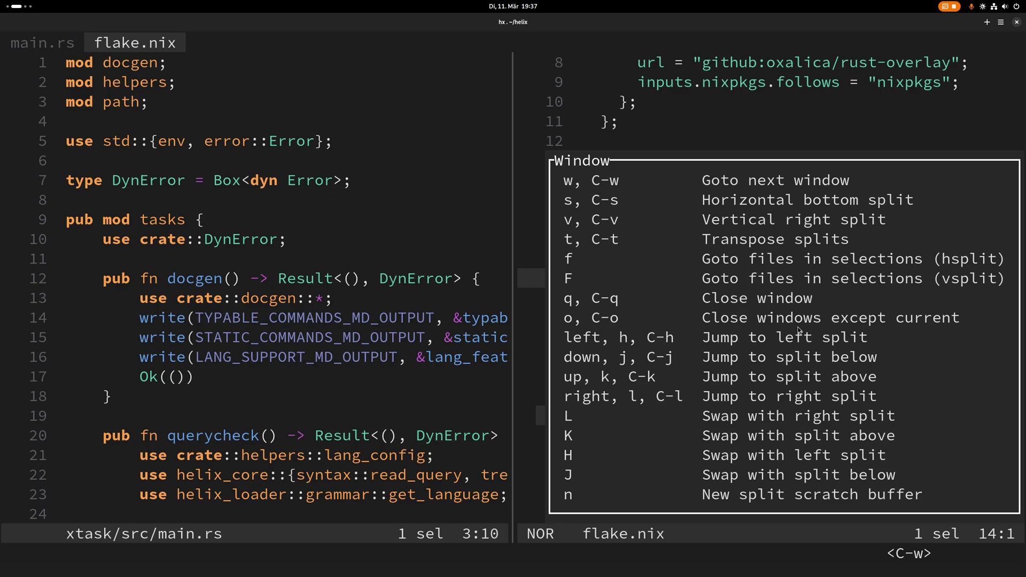
key(s)
key(ctrl+w)
Step: Cycle focus through left main.rs and both flake.nix splits, ending in the lower flake.nix split
key(h)
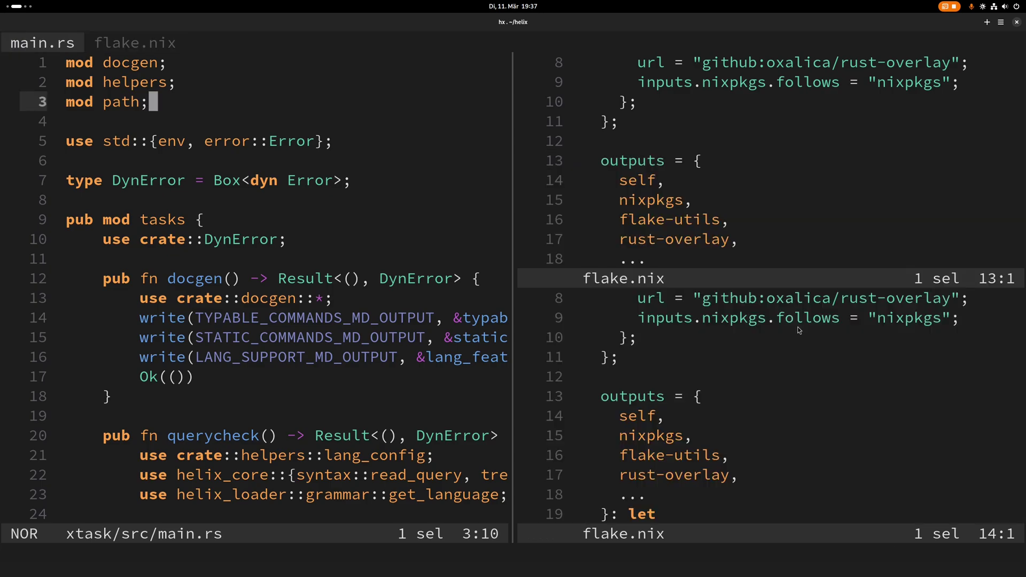
key(ctrl+w)
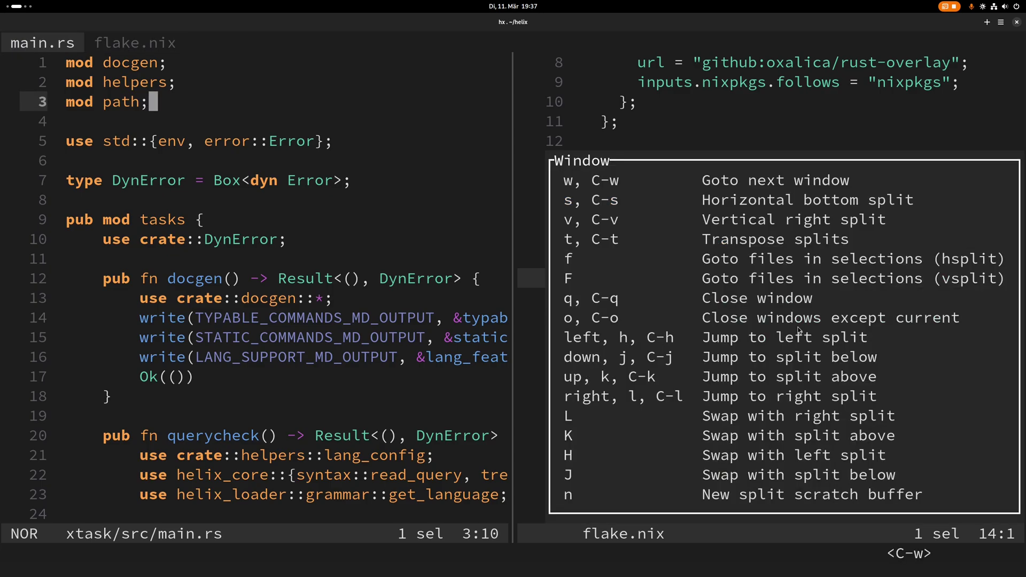
key(l)
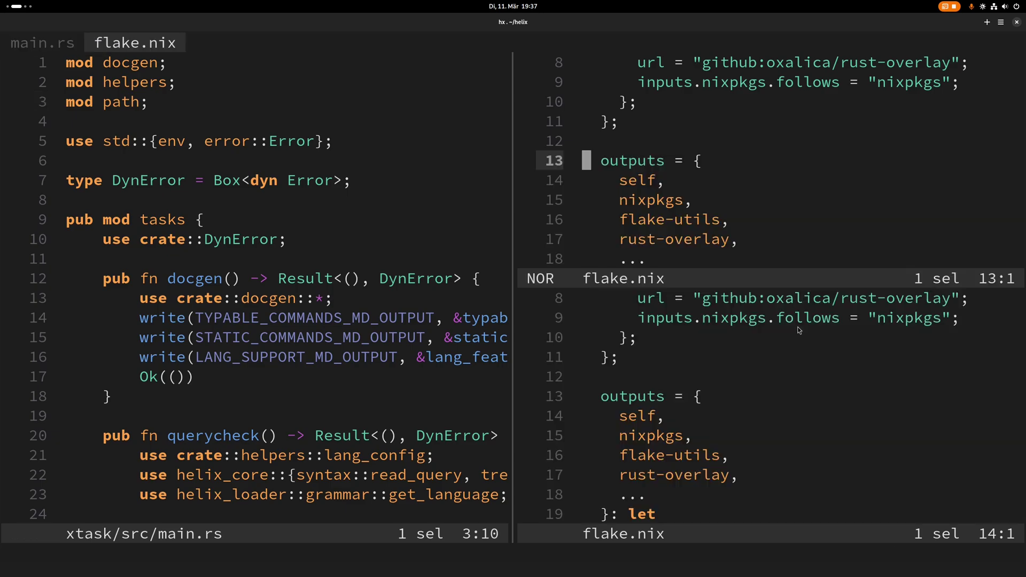
key(ctrl+w)
key(j)
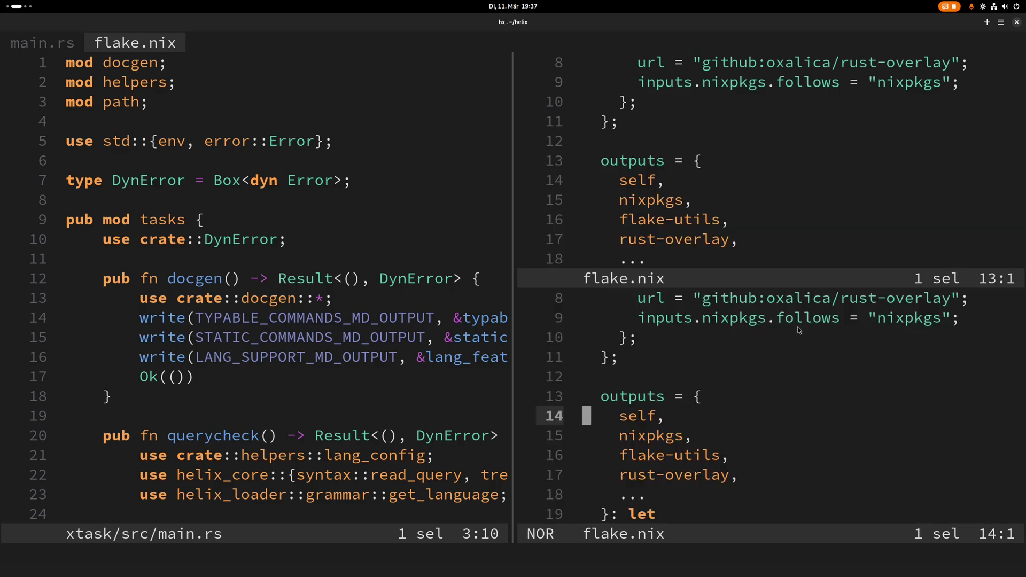
key(ctrl+w)
key(k)
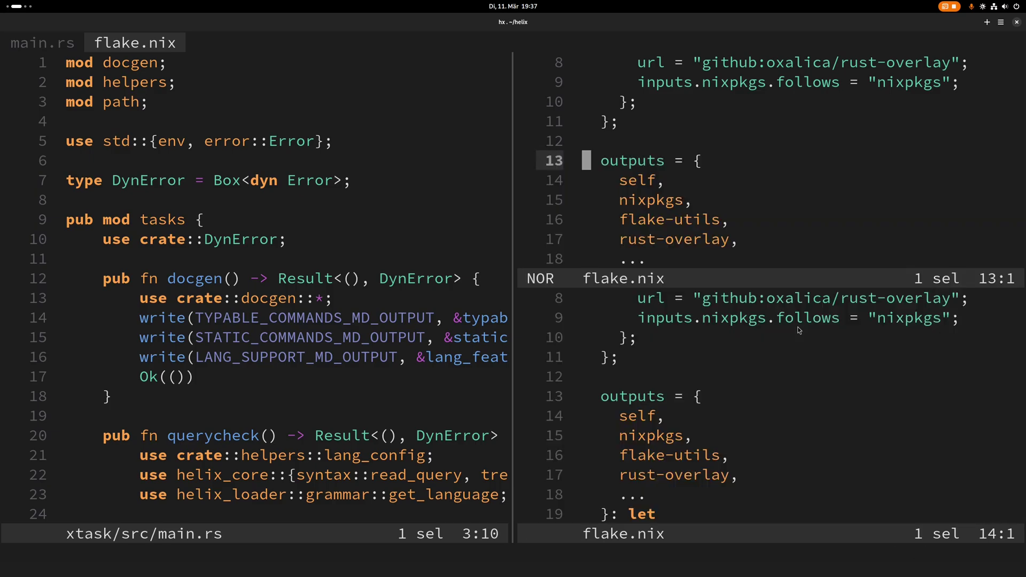
key(ctrl+w)
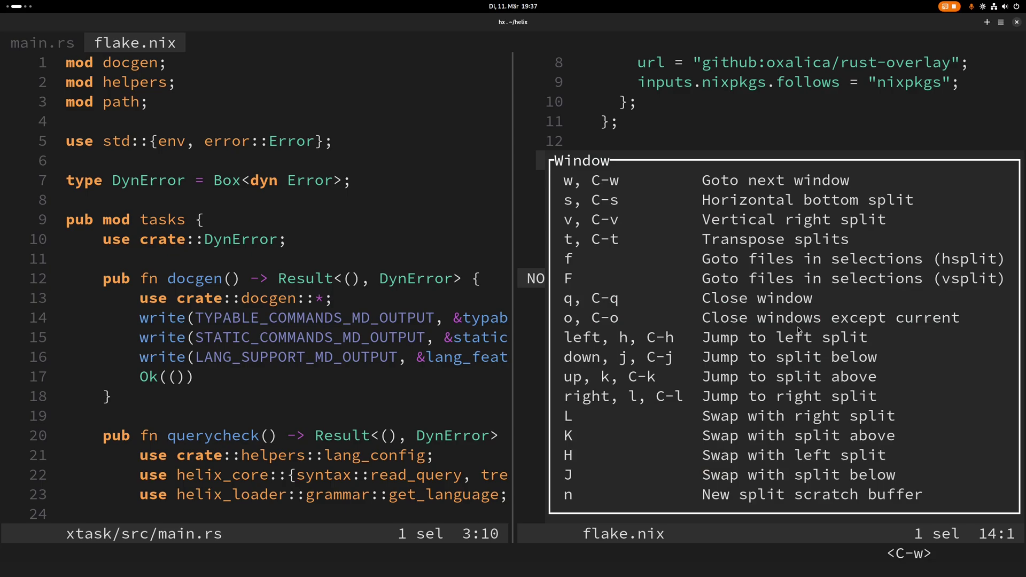
key(j)
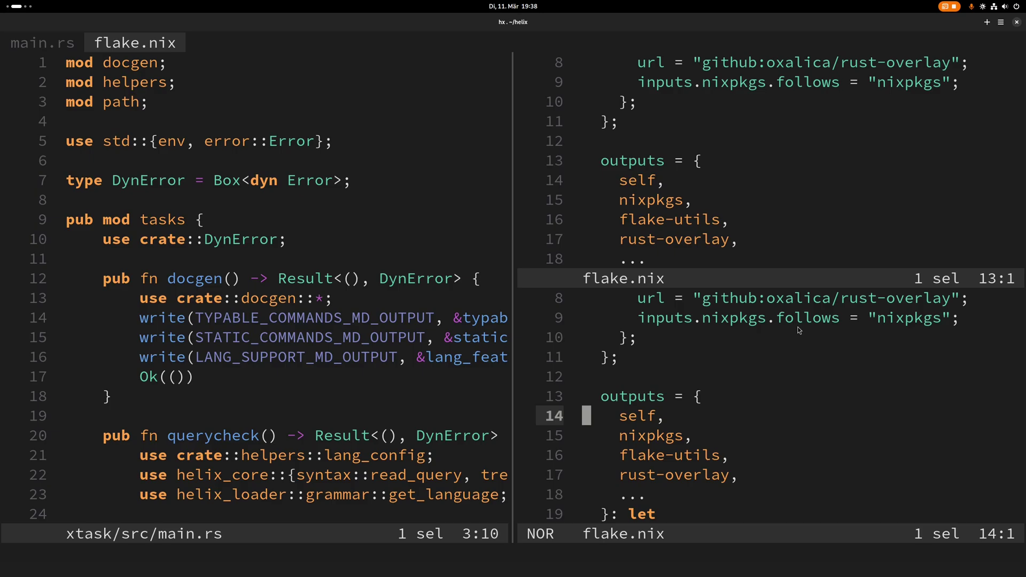
Step: Add a third stacked flake.nix view, then close two flake.nix splits with :q
key(ctrl+w)
key(s)
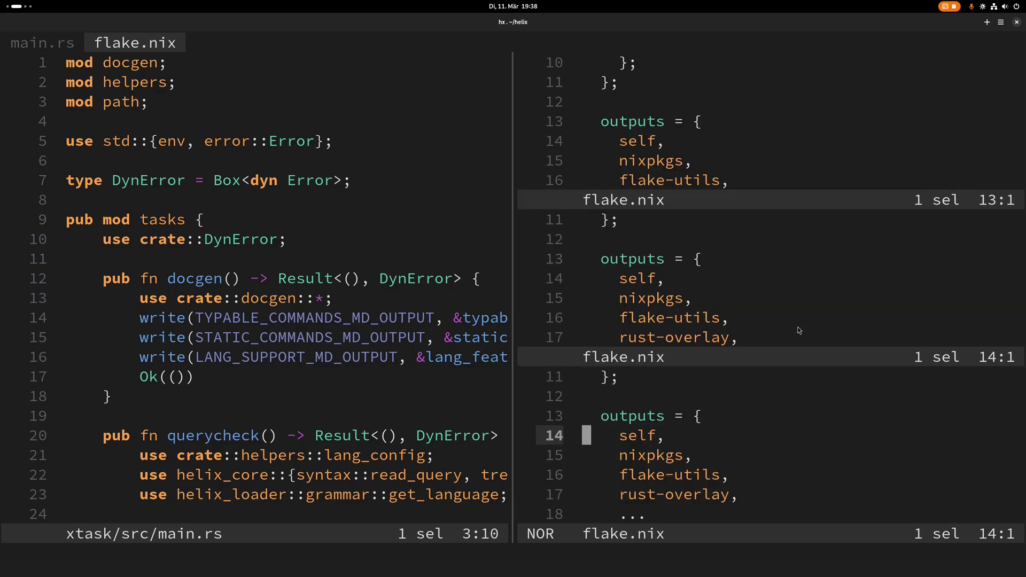
text(:q)
key(Return)
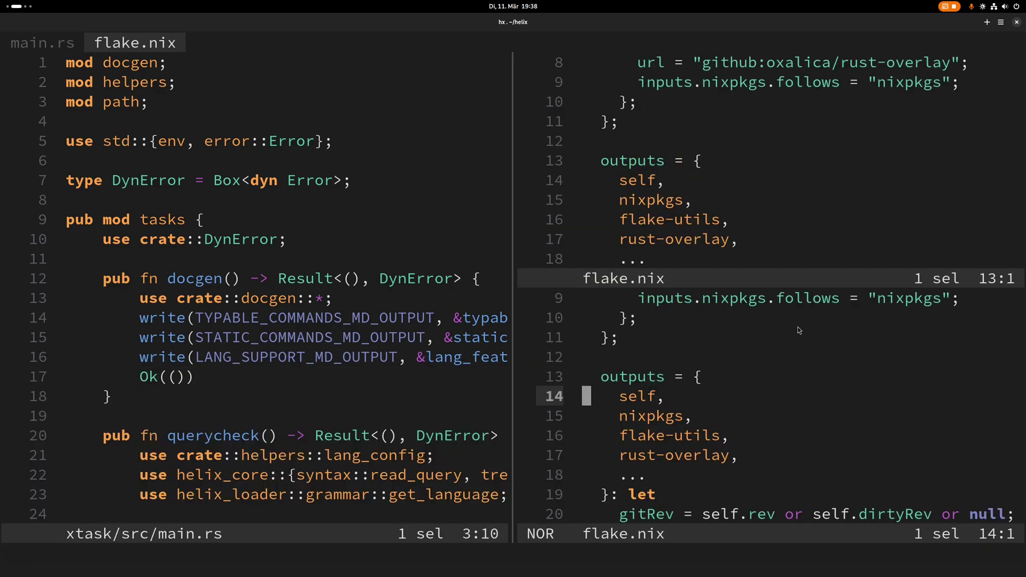
text(:)
key(Return)
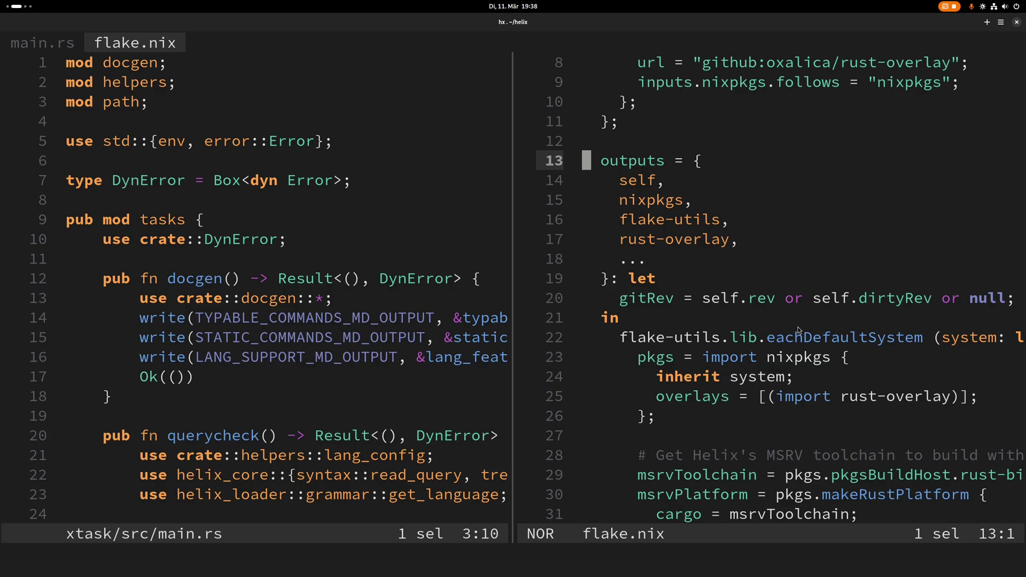
Step: Add a side-by-side flake.nix split, close it, then close the last flake.nix split
key(ctrl+w)
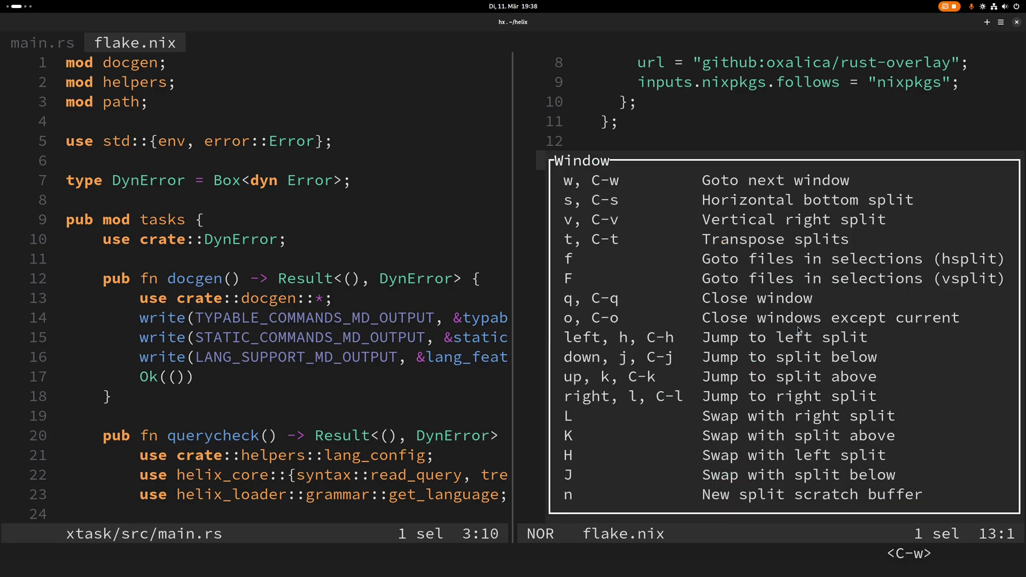
key(v)
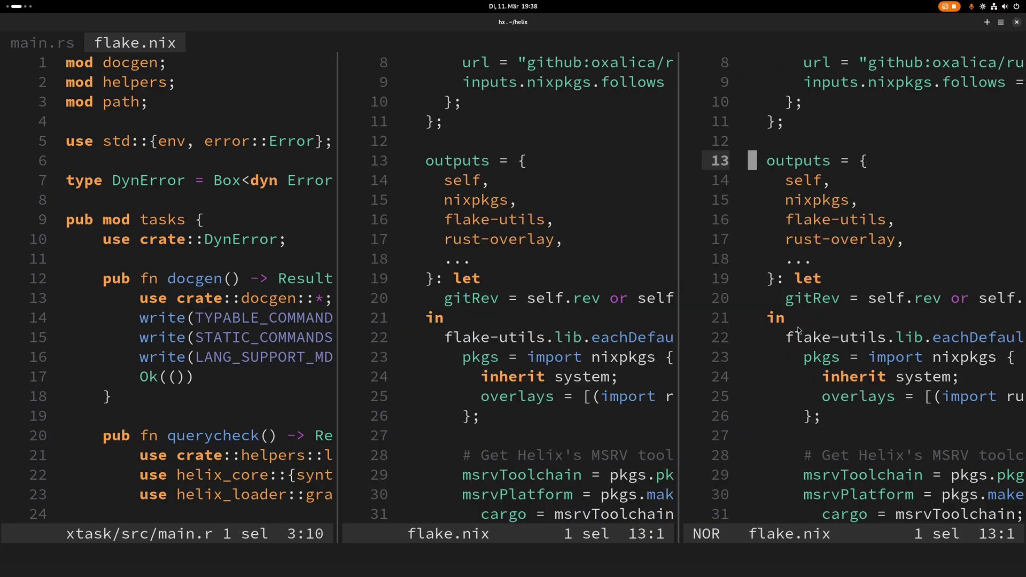
text(:q)
key(Return)
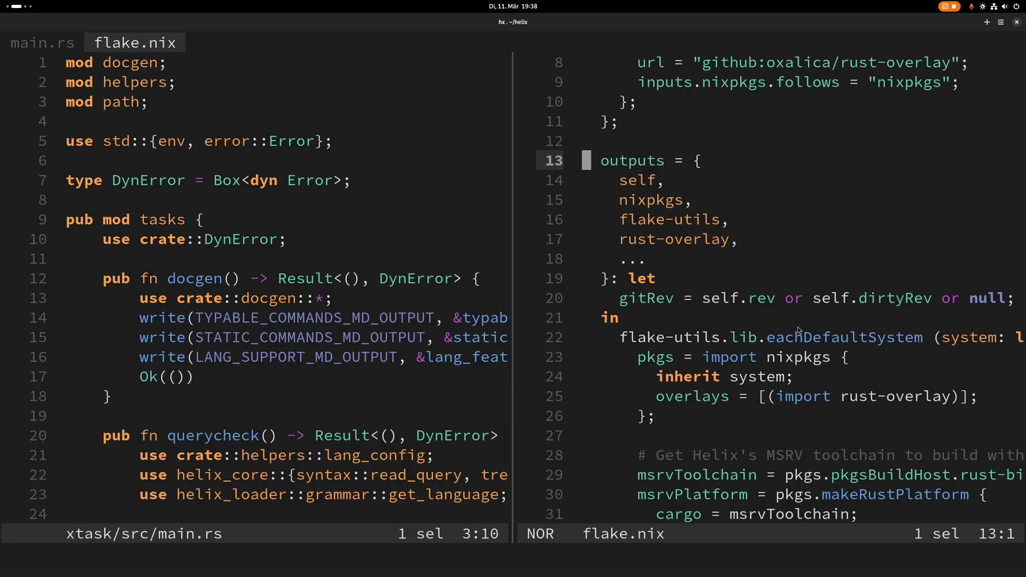
key(ctrl+w)
key(q)
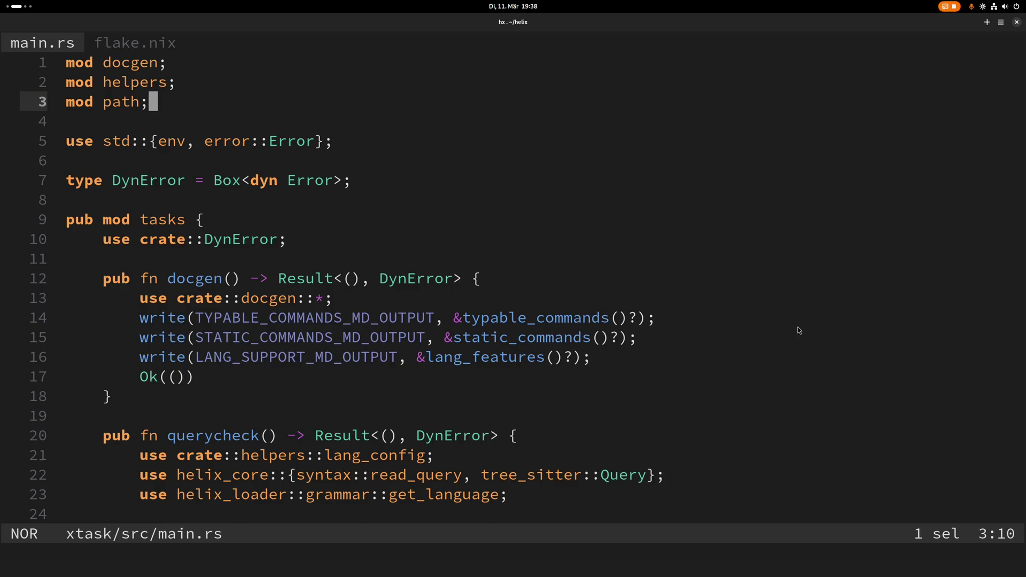
Step: Split main.rs vertically and show flake.nix in the right pane
key(ctrl+w)
key(v)
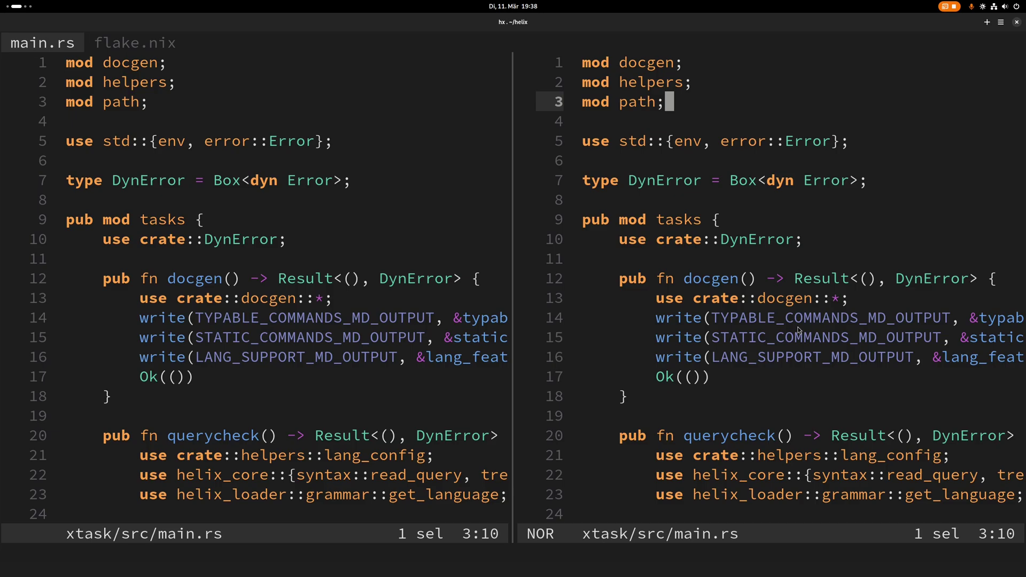
key(g)
key(n)
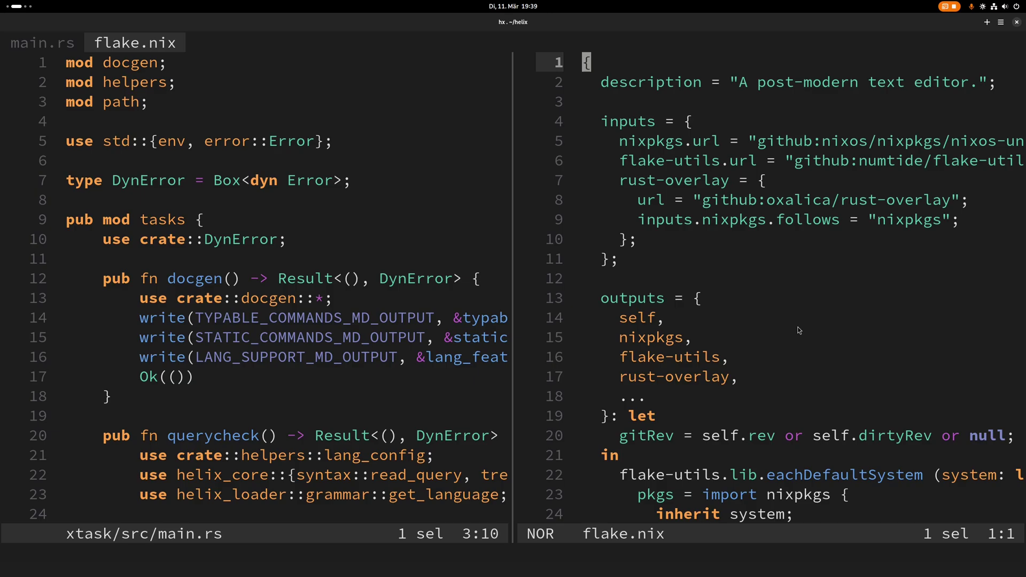
Step: Swap the panes so flake.nix is on the left, then swap it back right
key(ctrl+w)
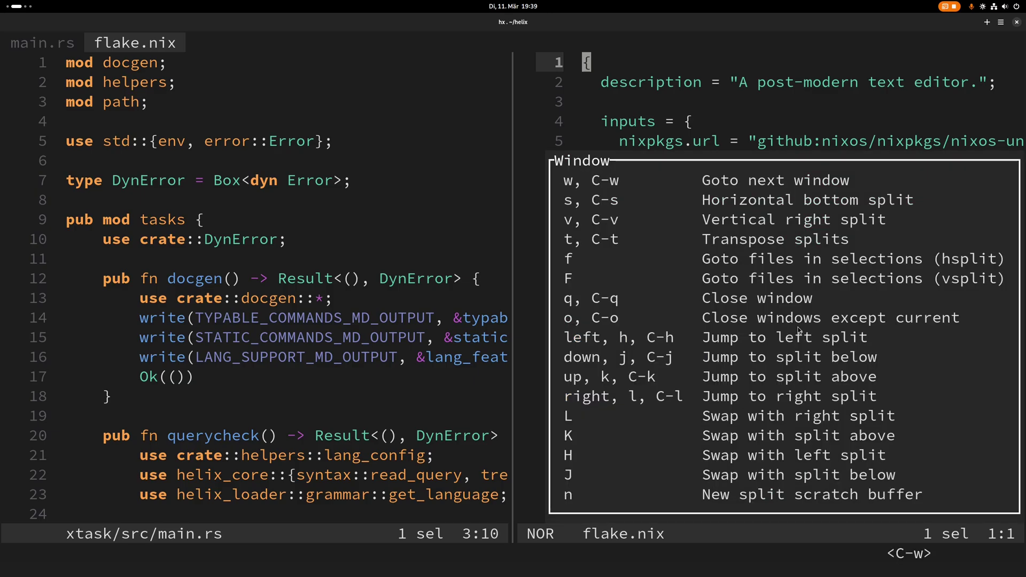
key(shift+h)
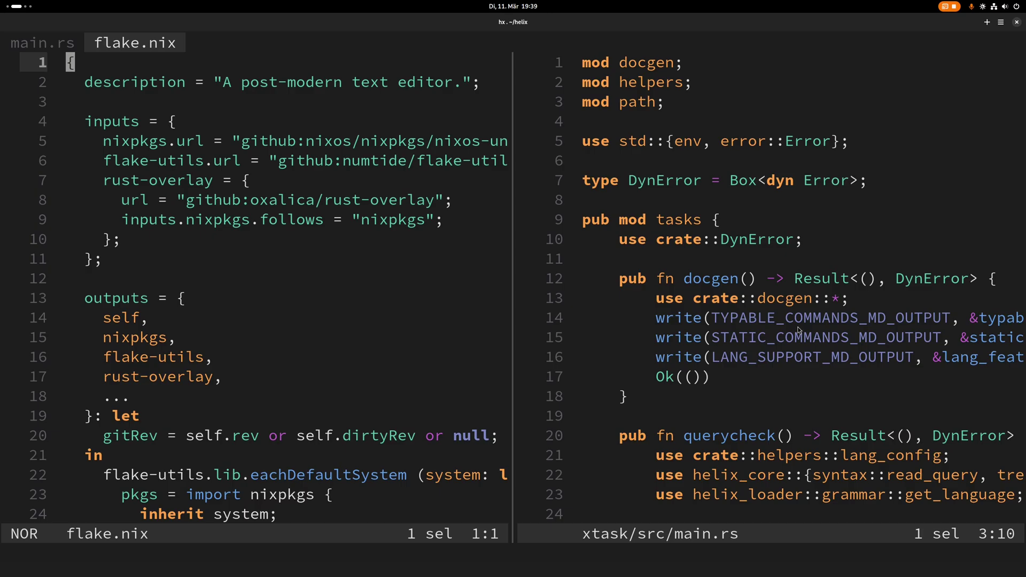
key(ctrl+w)
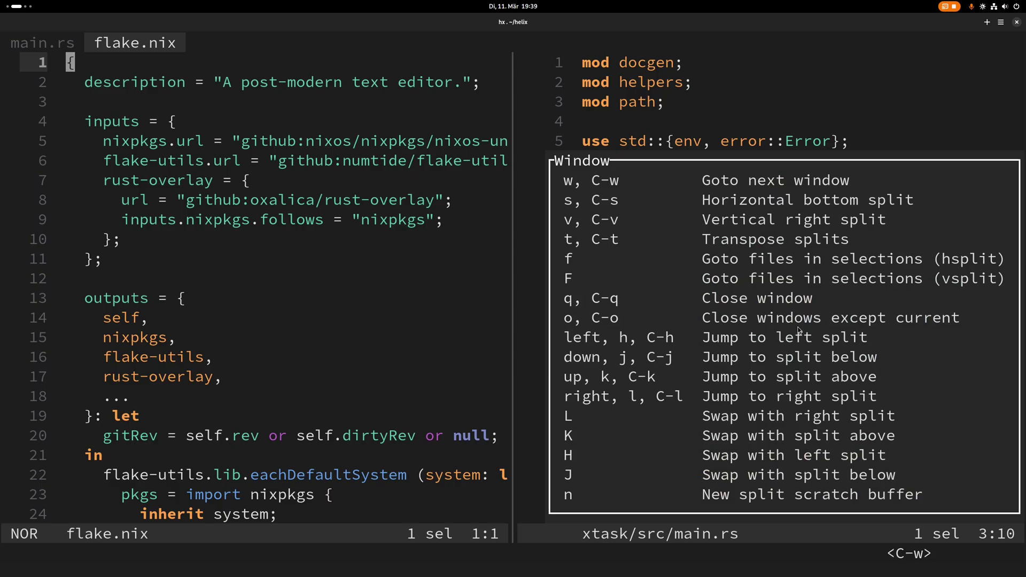
key(shift+l)
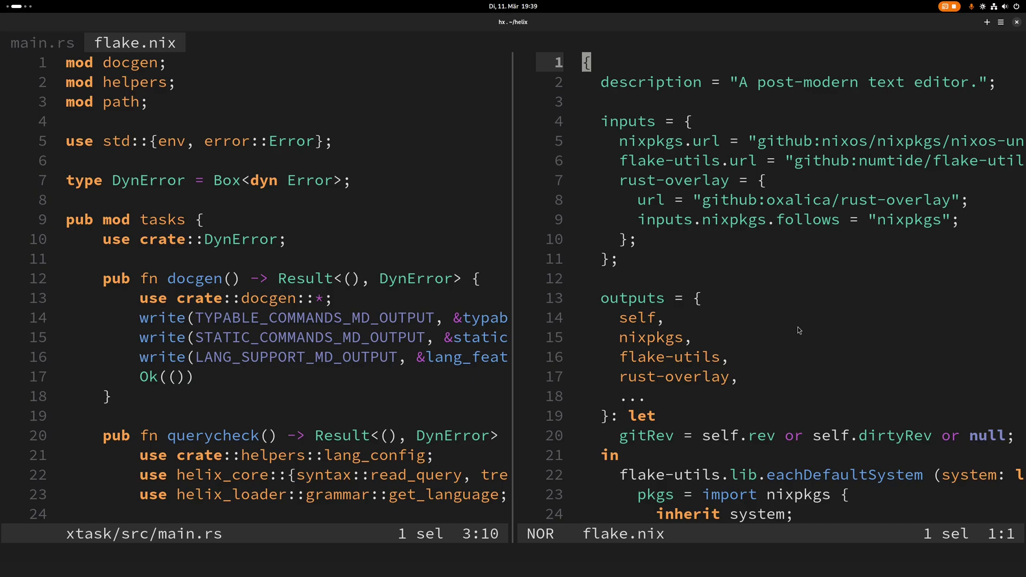
Step: Move to line 6 of flake.nix, then quit all views with :qa
key(j)
key(j)
key(j)
key(j)
key(j)
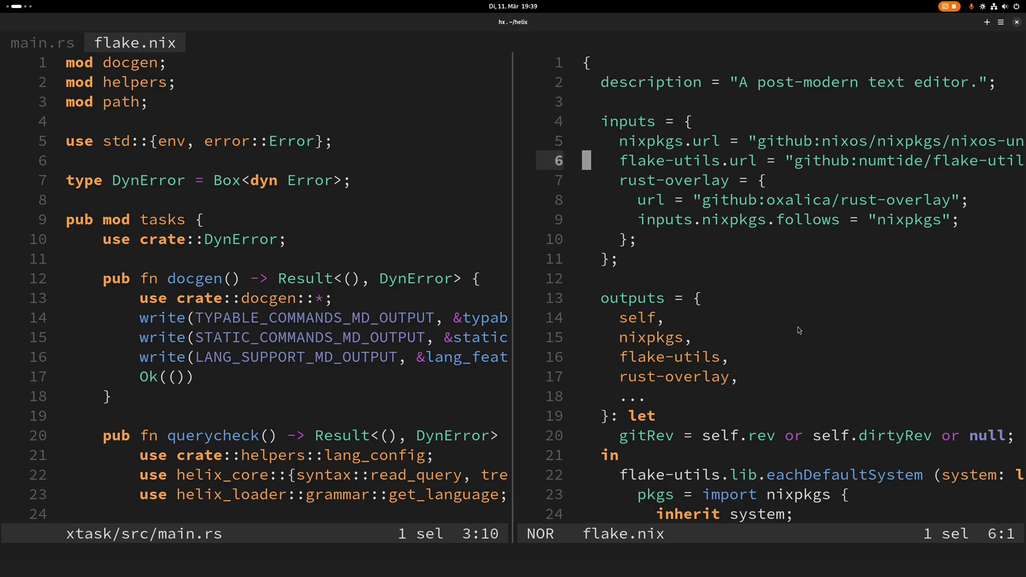
text(:qa)
key(Return)
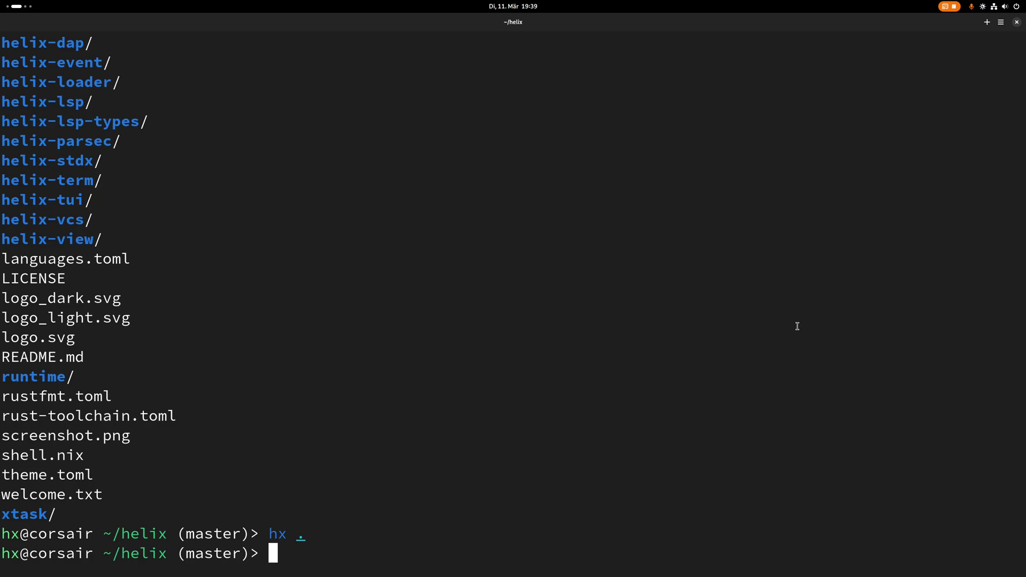
text(hx)
text( --)
text(vspli)
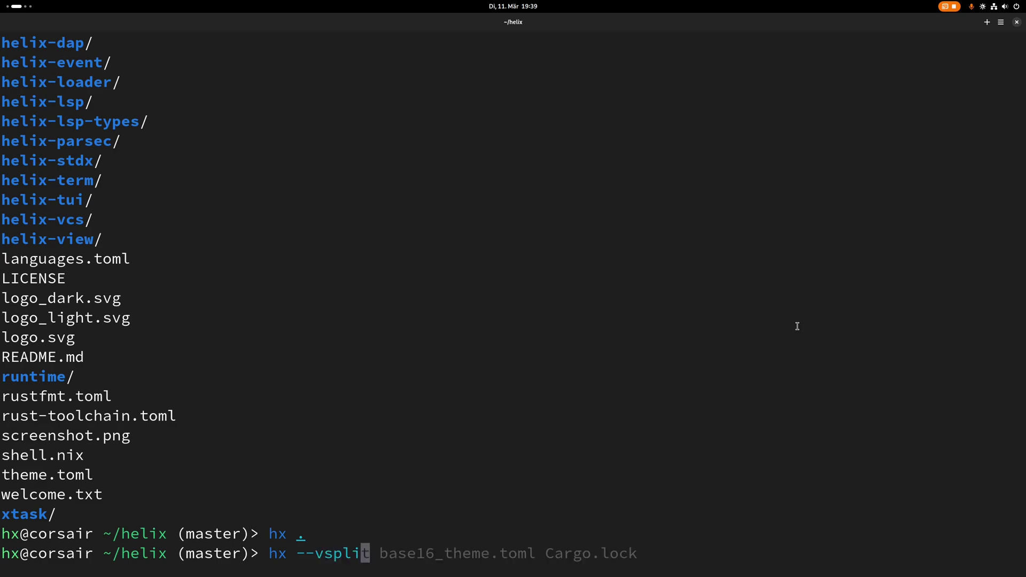
Step: Open base16_theme.toml and Cargo.lock side by side with hx --vsplit, then quit with :qa
key(Right)
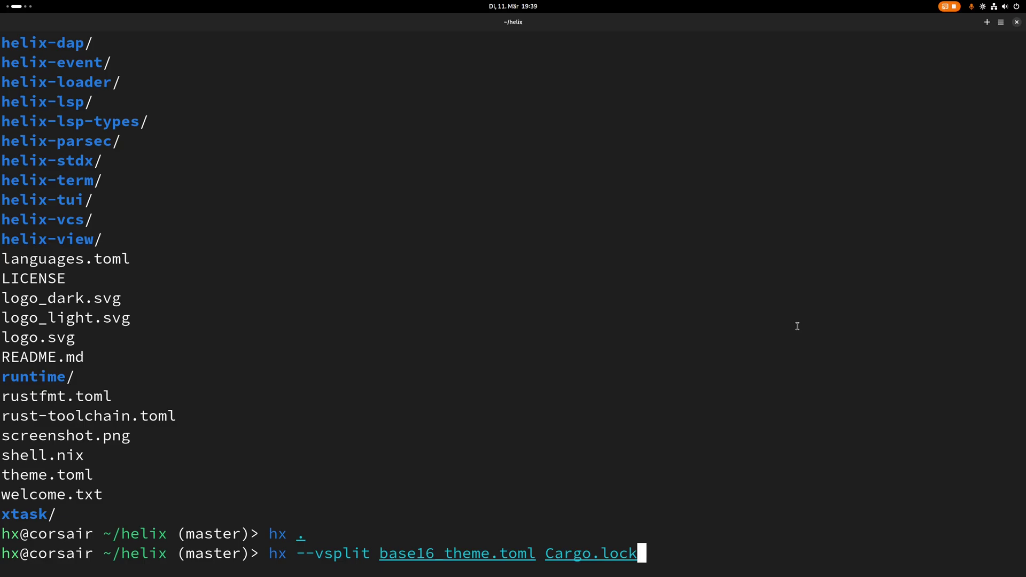
key(Return)
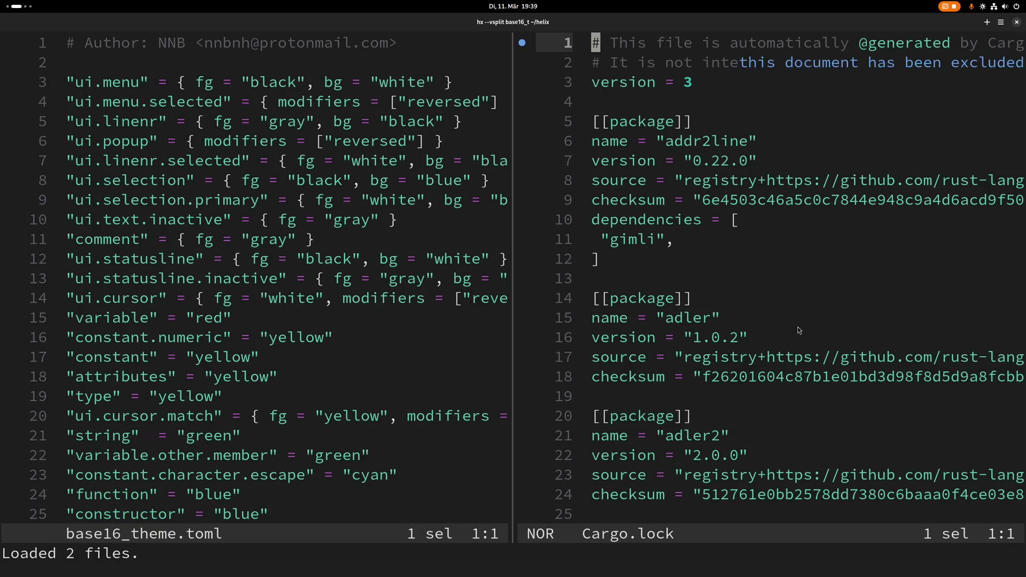
key(j)
key(j)
key(j)
text(:qa)
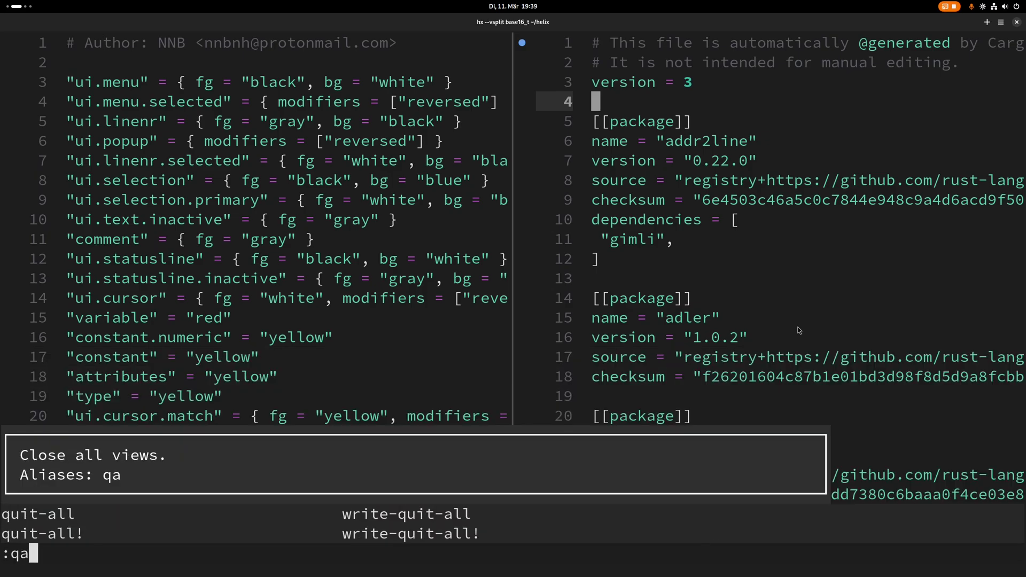
key(Return)
Step: Rerun the command with --hsplit to stack the two files, then close both splits
key(Up)
key(Left)
key(Left)
key(Left)
key(Left)
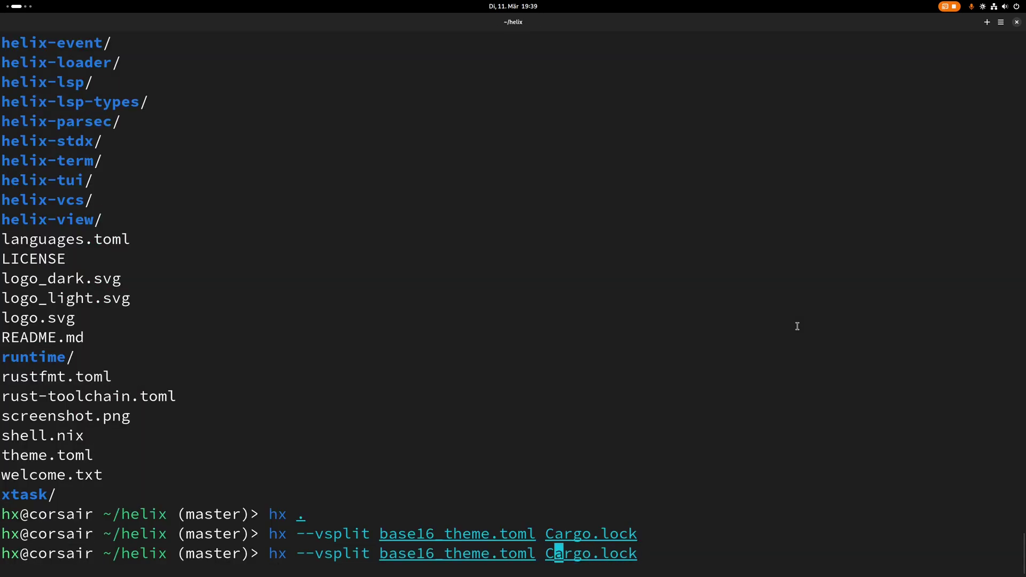
key(Left)
key(Left)
key(Left)
key(Left)
key(Left)
key(Left)
key(BackSpace)
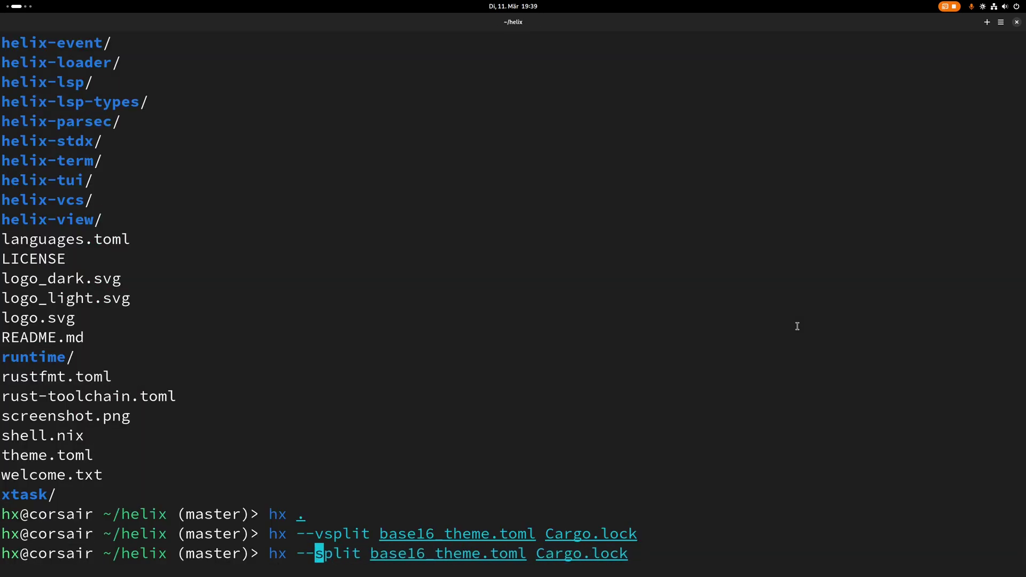
text(h)
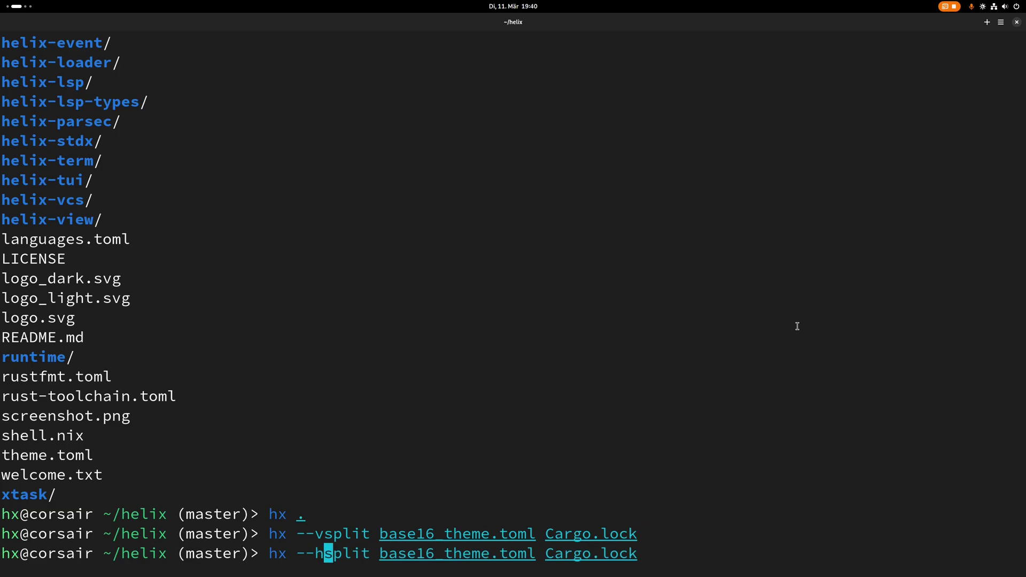
key(Return)
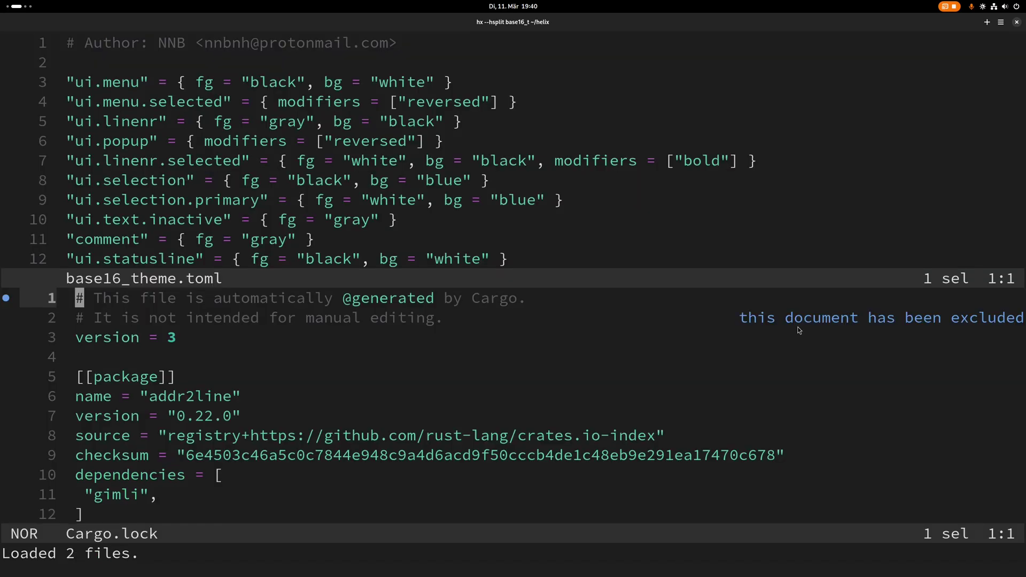
text(:q)
key(Return)
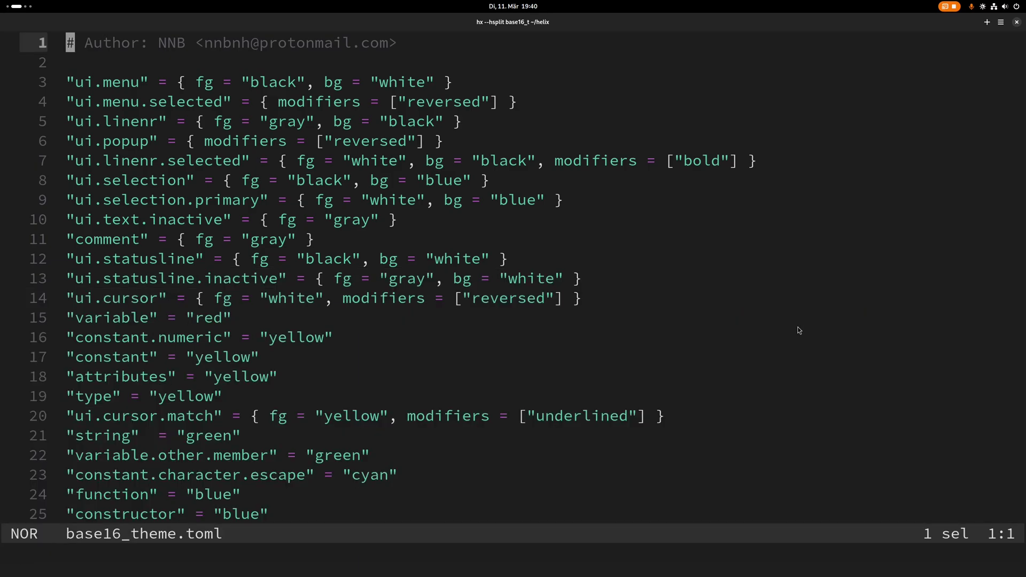
text(:q)
key(Return)
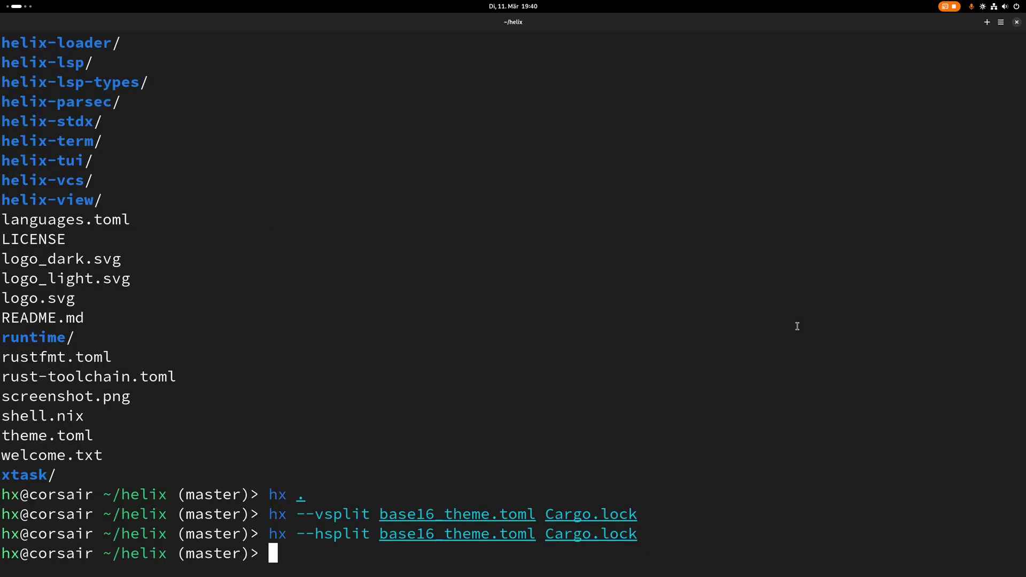